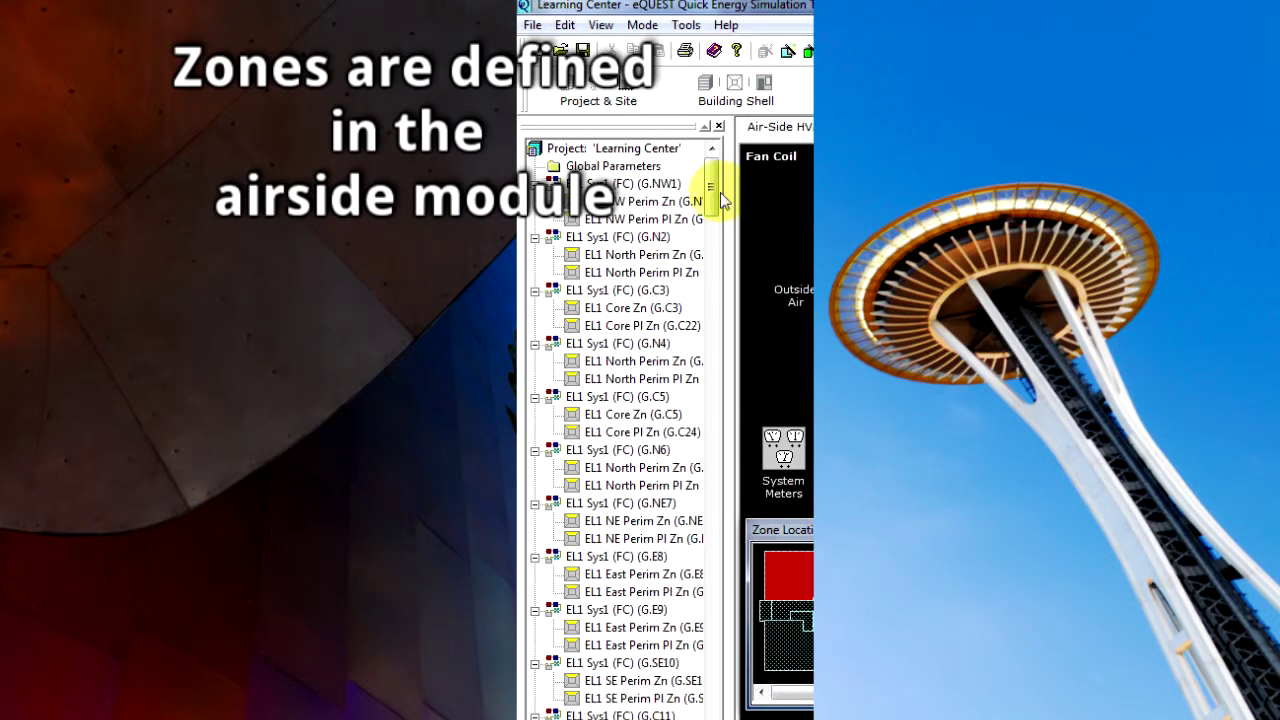
- Open the Building Shell spreadsheet of spaces, keeping Wizard Data Edit mode unchanged
{"action": "left_click_drag", "start_coordinate": [711, 200], "coordinate": [703, 130]}
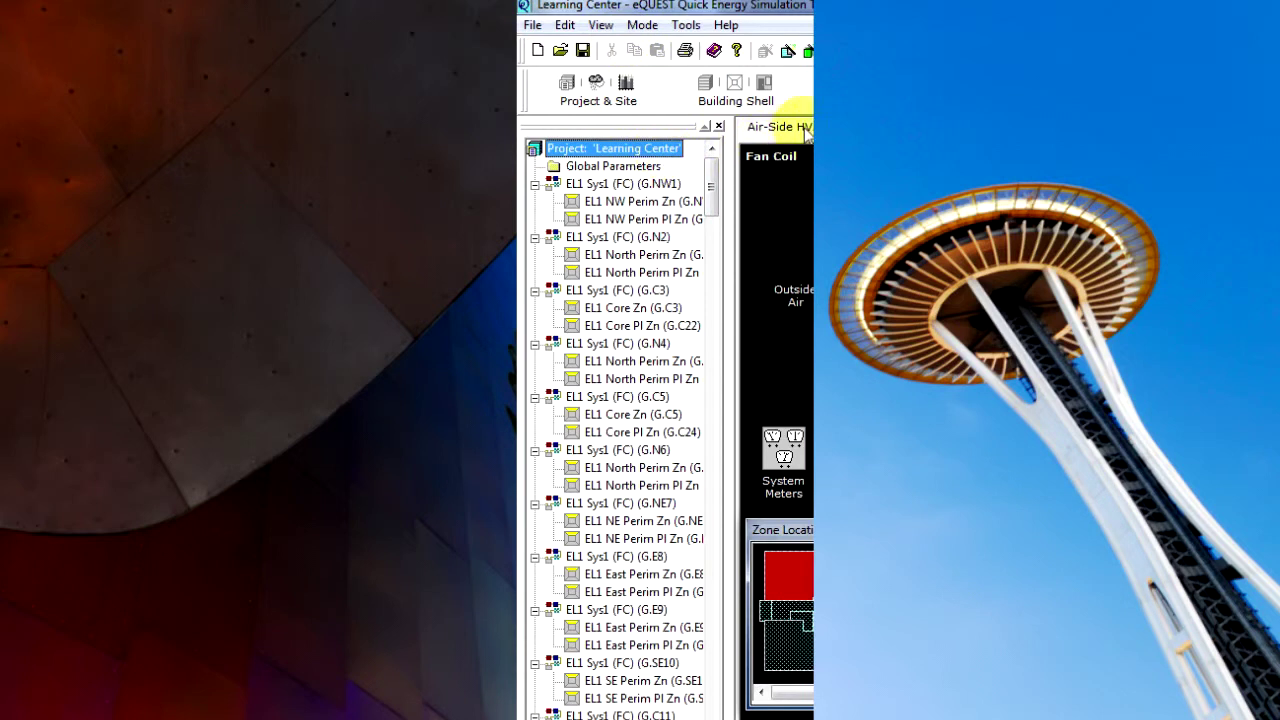
{"action": "left_click", "coordinate": [775, 104]}
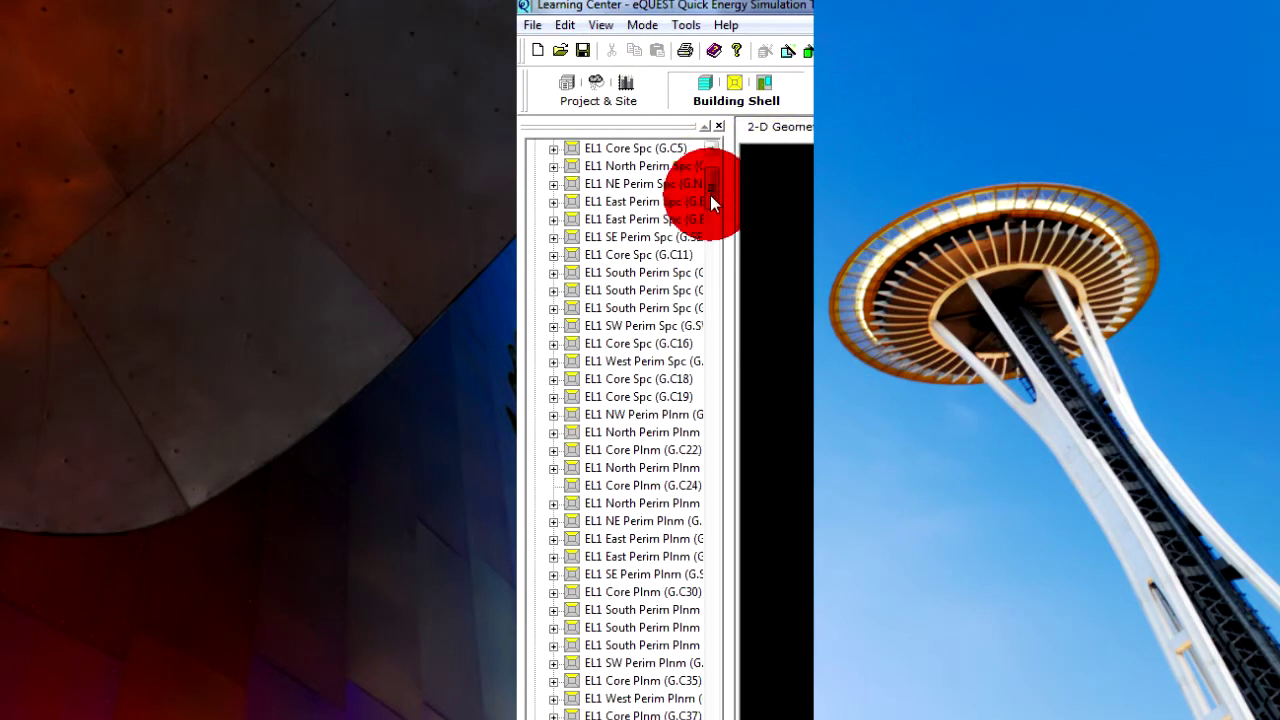
{"action": "left_click_drag", "start_coordinate": [710, 195], "coordinate": [709, 174]}
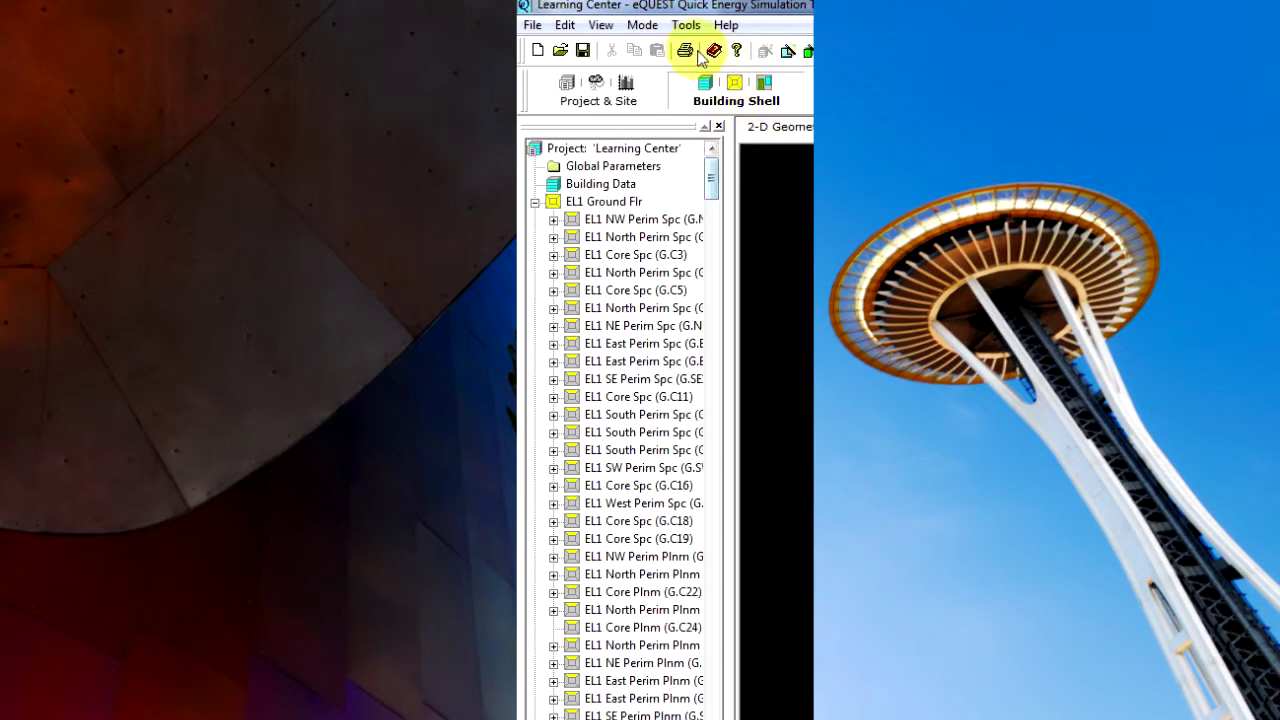
{"action": "left_click", "coordinate": [643, 25]}
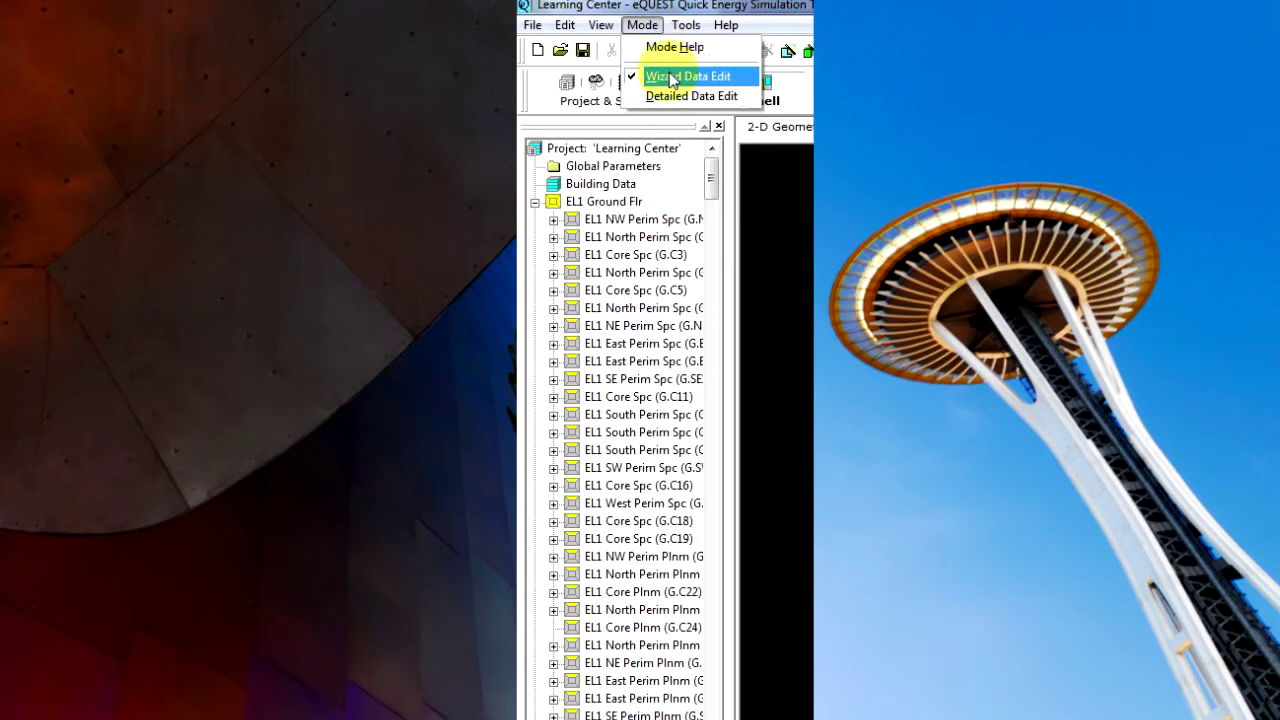
{"action": "left_click", "coordinate": [670, 94]}
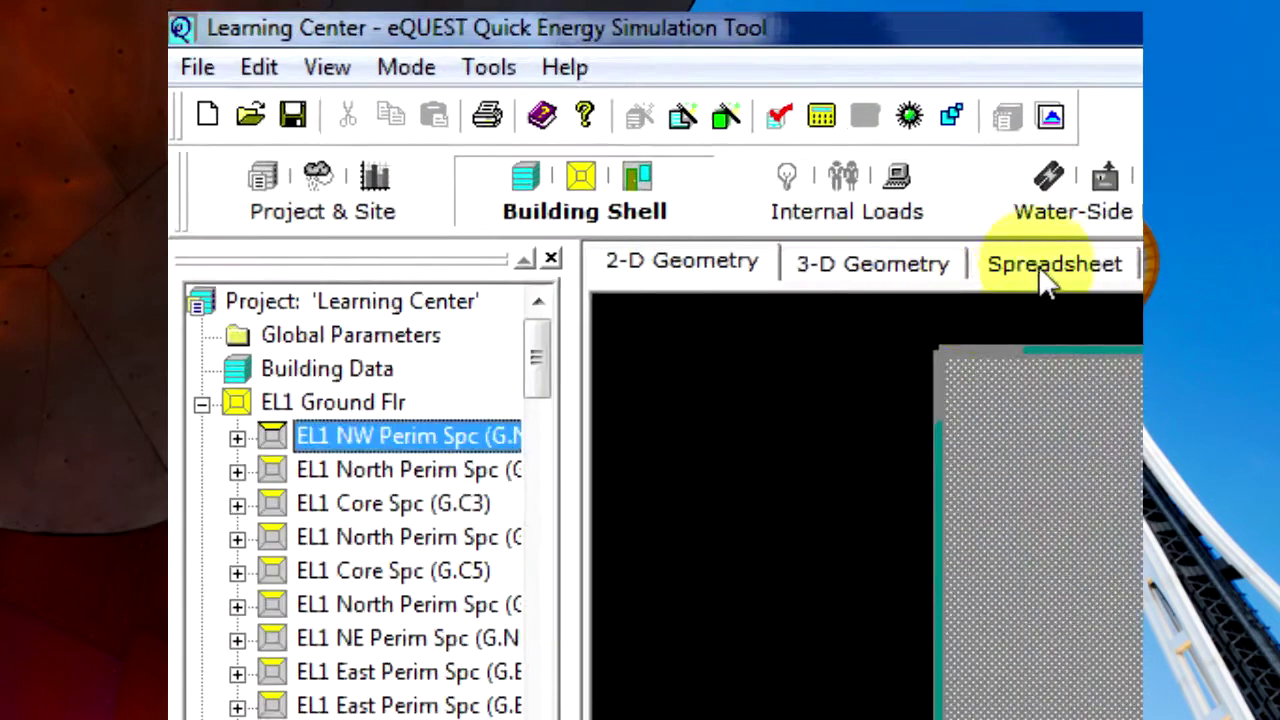
{"action": "left_click", "coordinate": [990, 128]}
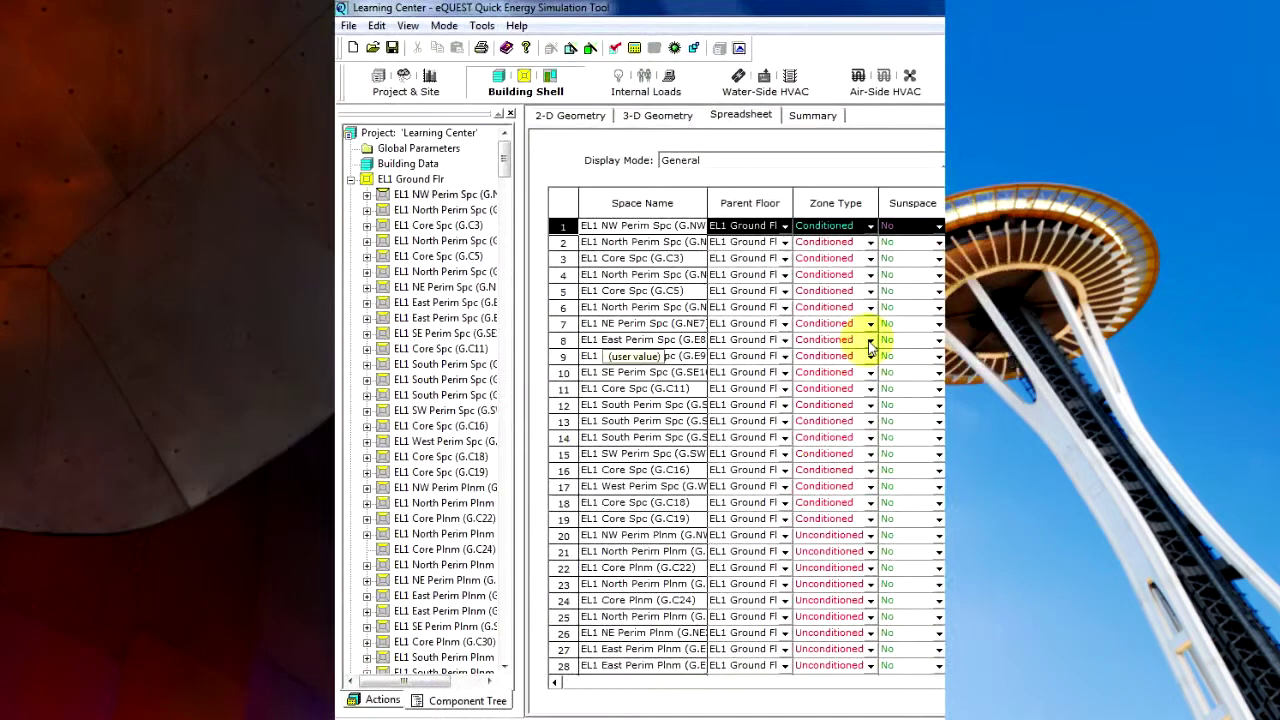
- Rename the first three spaces to 101 Office, 102 Admin and 103 Restroom
{"action": "left_click", "coordinate": [600, 226]}
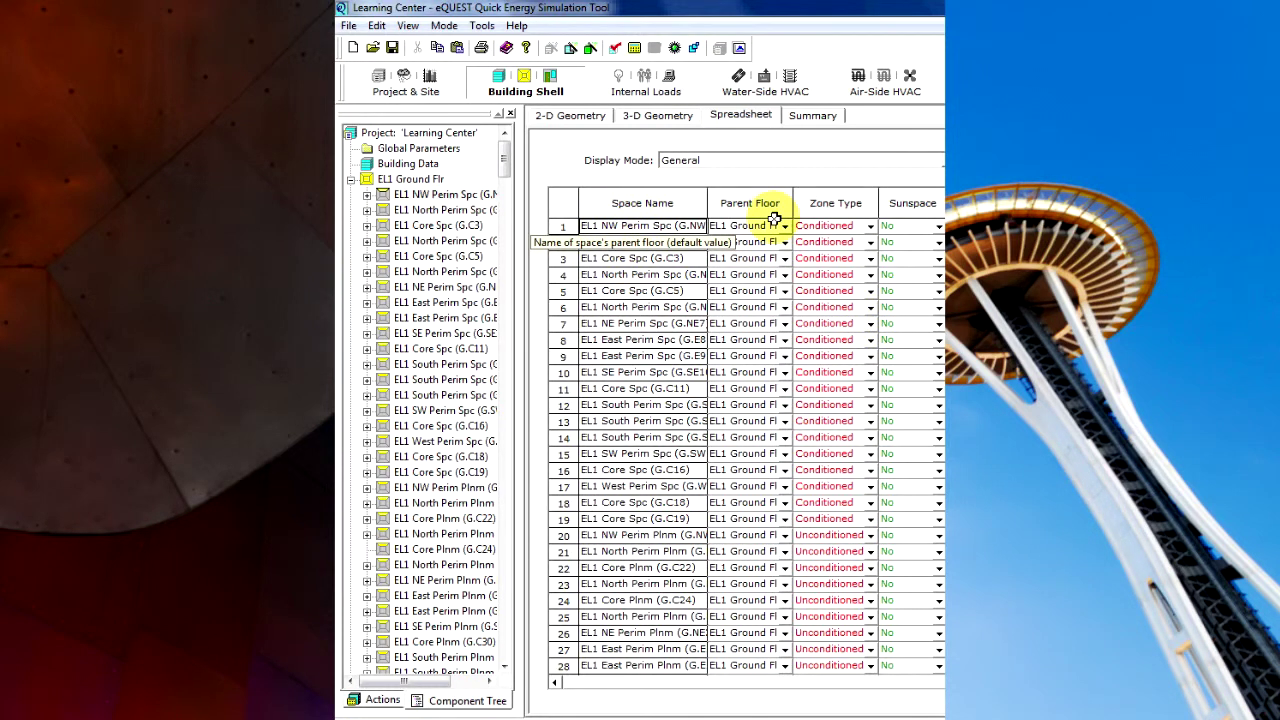
{"action": "type", "text": "101 Office"}
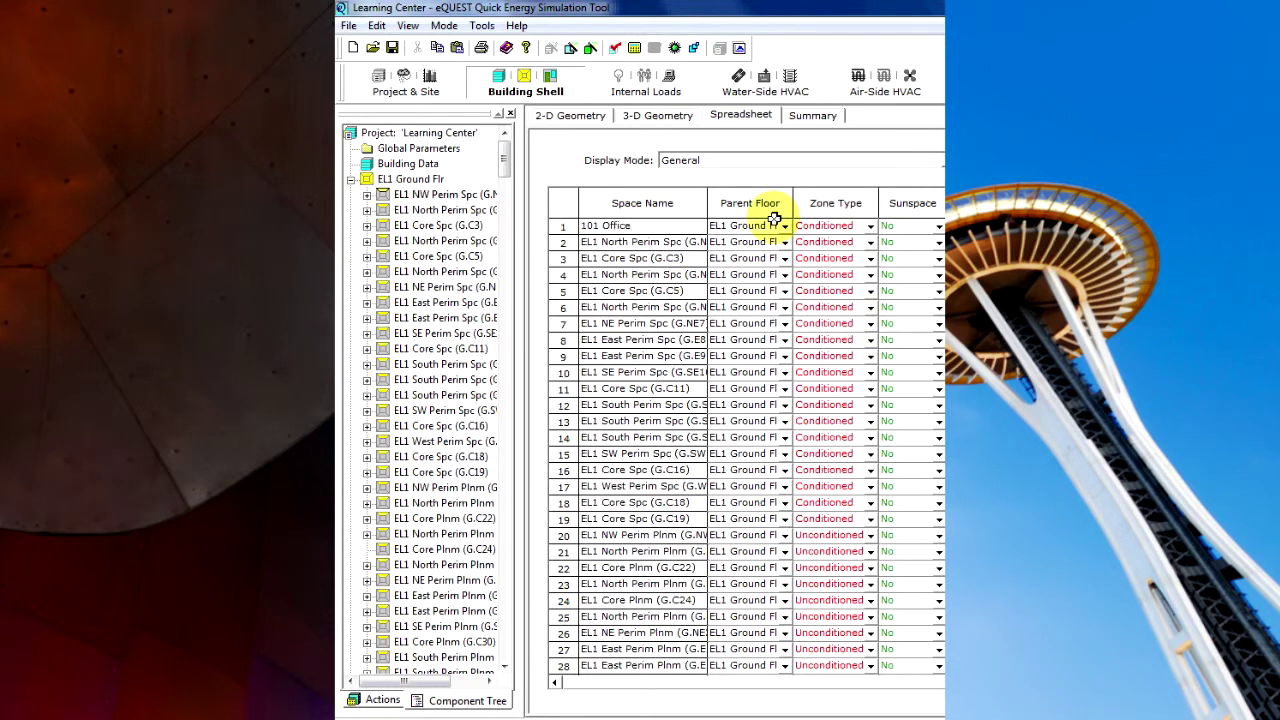
{"action": "key", "text": "Down"}
{"action": "type", "text": "1"}
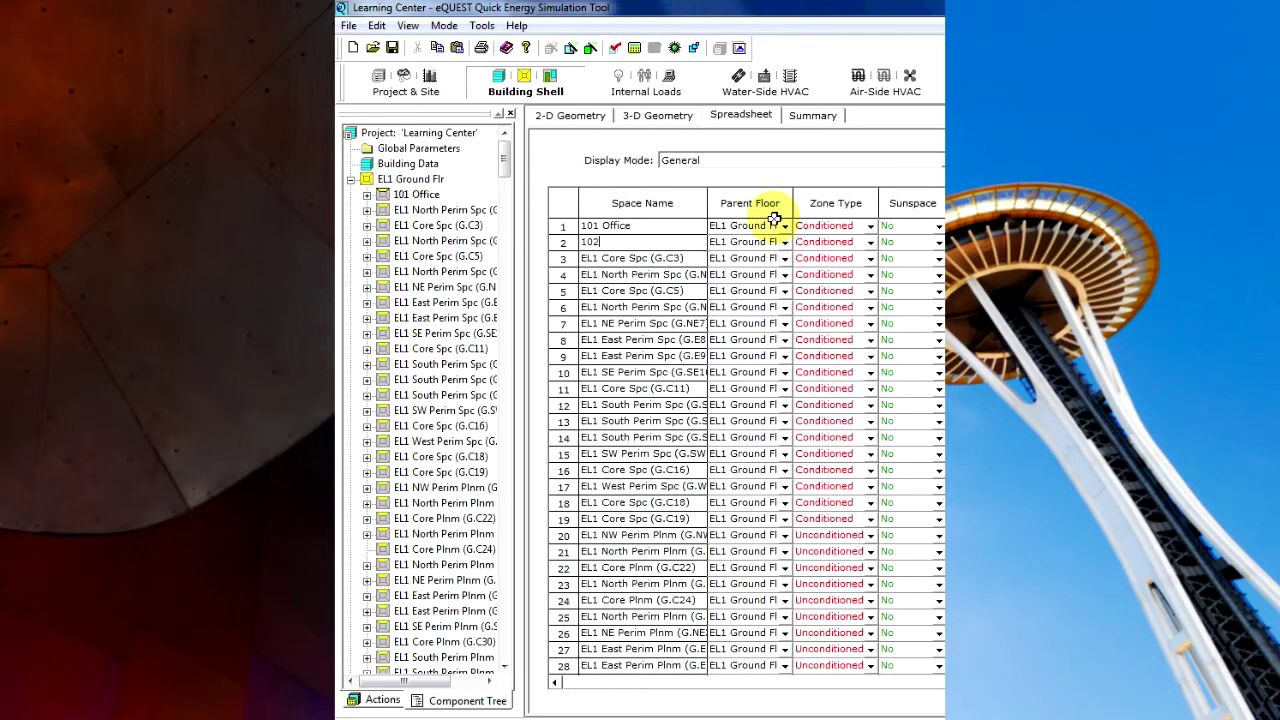
{"action": "type", "text": "02 Admin"}
{"action": "key", "text": "Down"}
{"action": "type", "text": "1"}
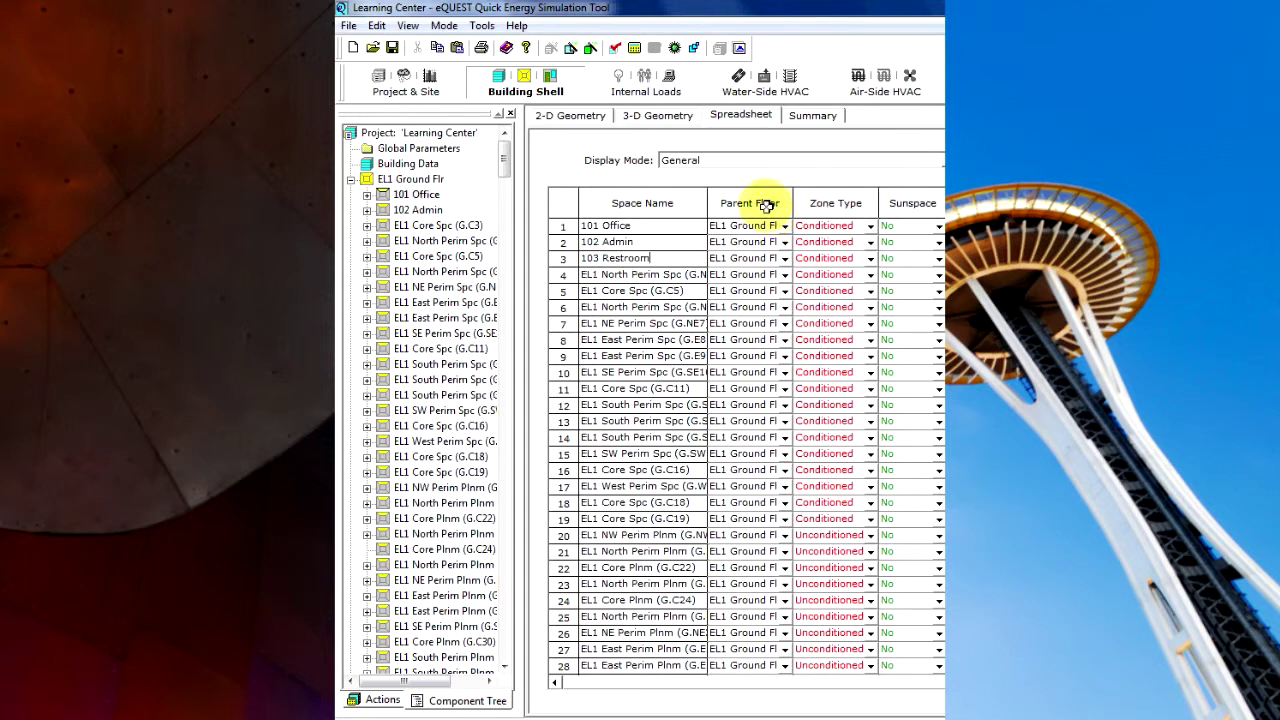
{"action": "type", "text": "03 Restroom"}
{"action": "key", "text": "alt"}
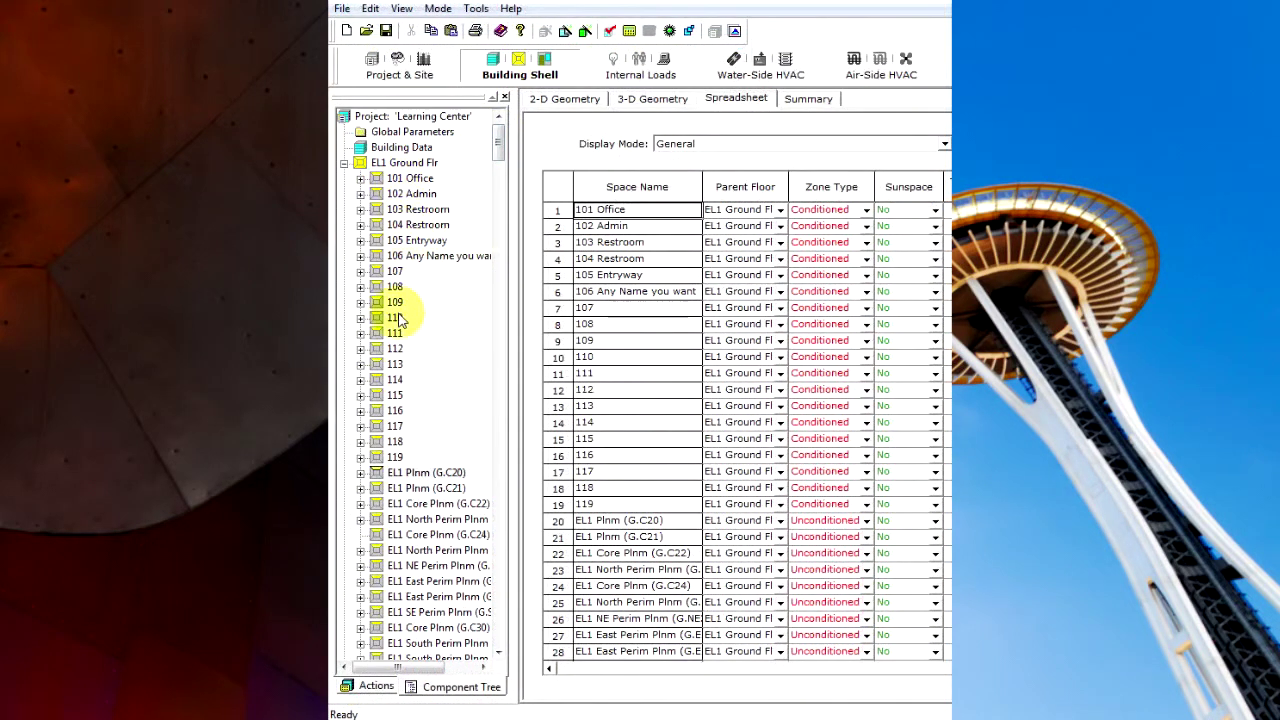
- Review the ground-floor plenums and the second-floor spaces 201 through 228
{"action": "scroll", "coordinate": [500, 157], "scroll_direction": "down", "scroll_amount": 6}
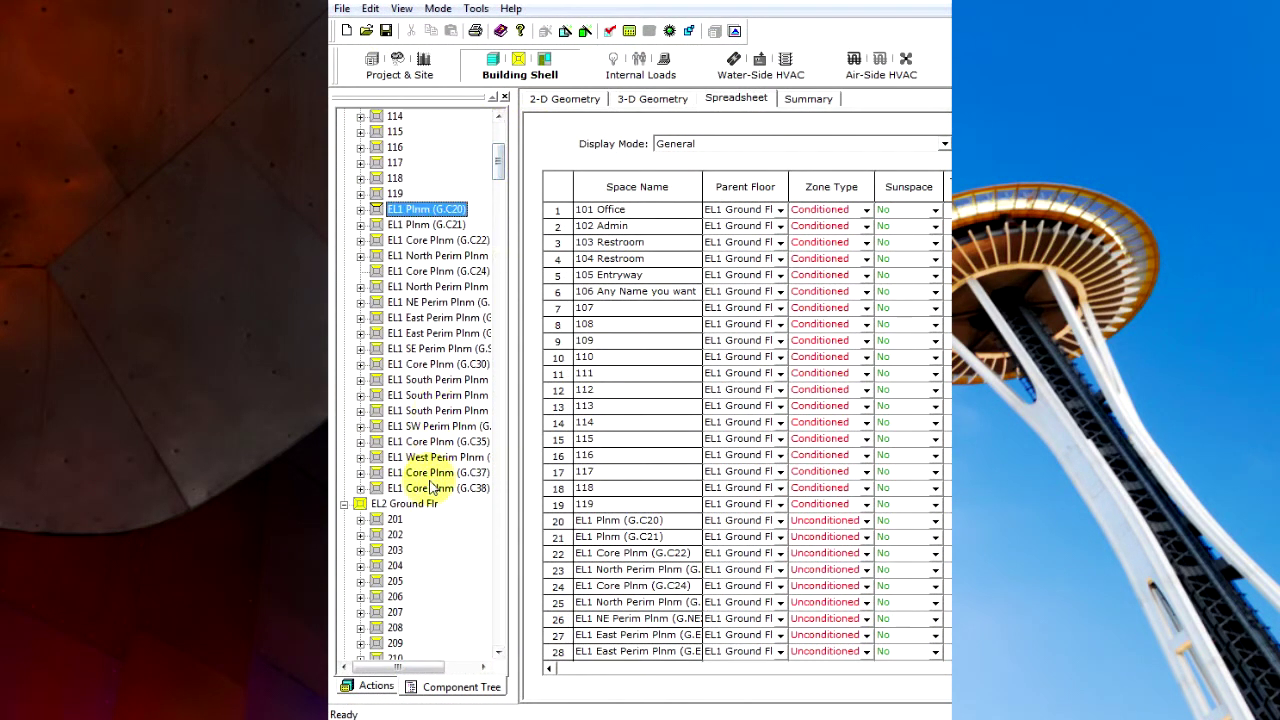
{"action": "left_click", "coordinate": [428, 488]}
{"action": "left_click", "coordinate": [425, 209]}
{"action": "left_click_drag", "start_coordinate": [499, 158], "coordinate": [503, 223]}
{"action": "left_click", "coordinate": [393, 133]}
{"action": "left_click", "coordinate": [395, 548]}
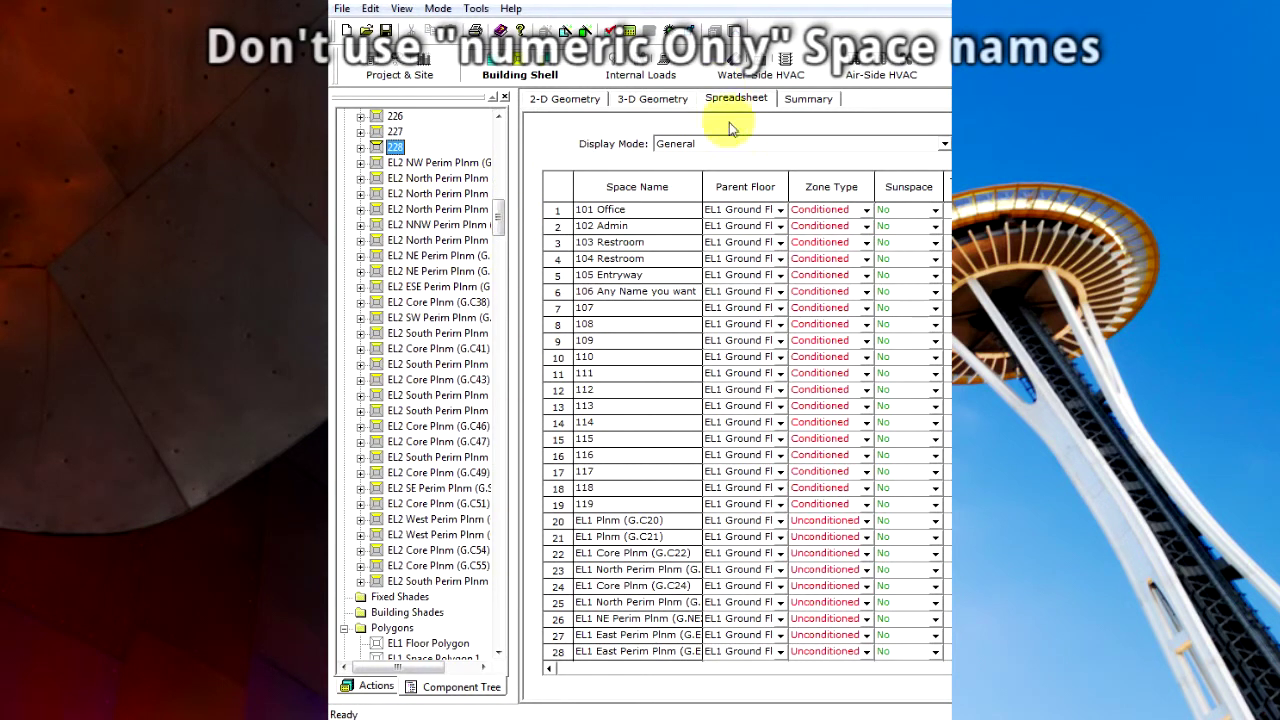
- Review the Air-Side HVAC zones, save the Learning Center project and exit eQUEST
{"action": "left_click", "coordinate": [884, 62]}
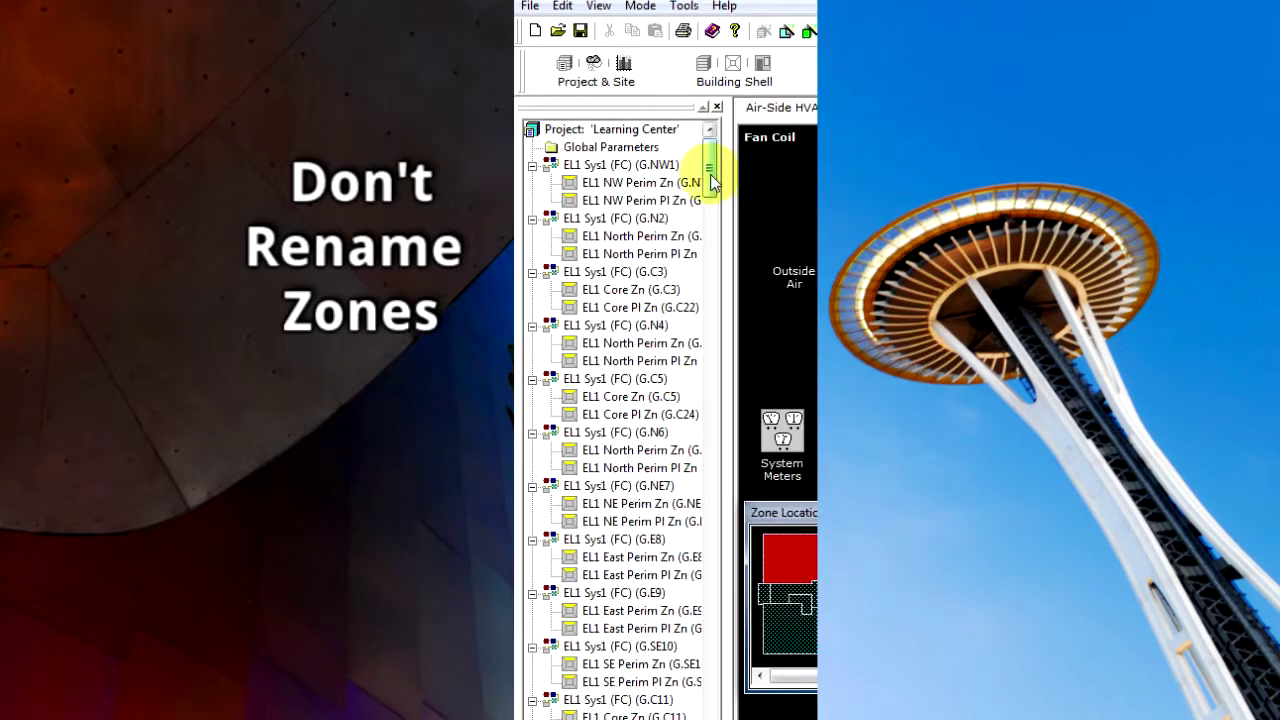
{"action": "left_click_drag", "start_coordinate": [712, 180], "coordinate": [709, 145]}
{"action": "left_click", "coordinate": [535, 8]}
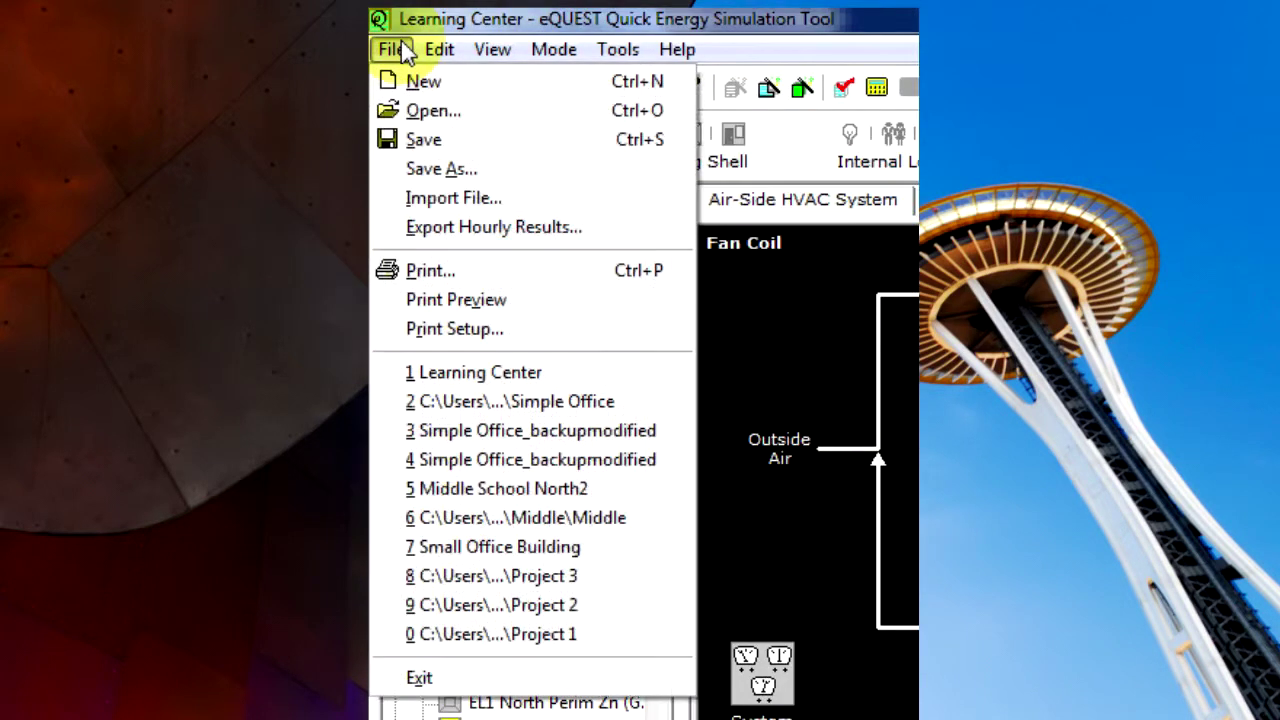
{"action": "left_click", "coordinate": [431, 140]}
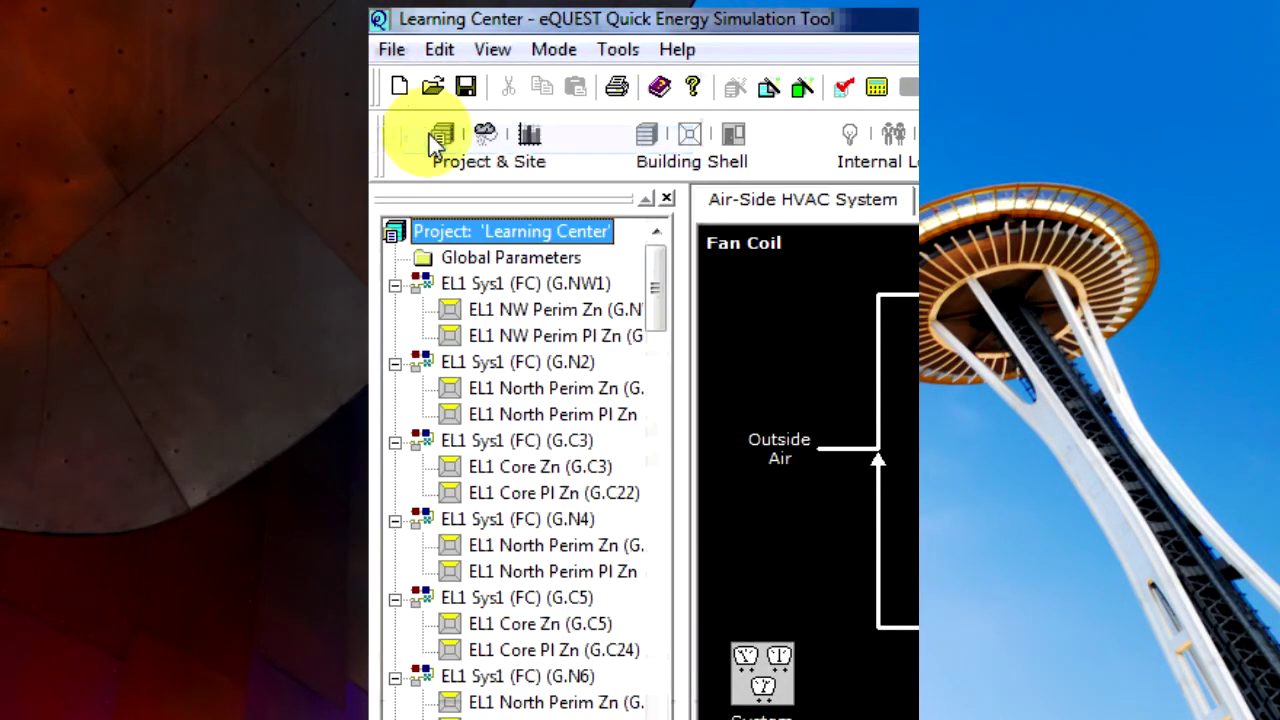
{"action": "left_click", "coordinate": [391, 50]}
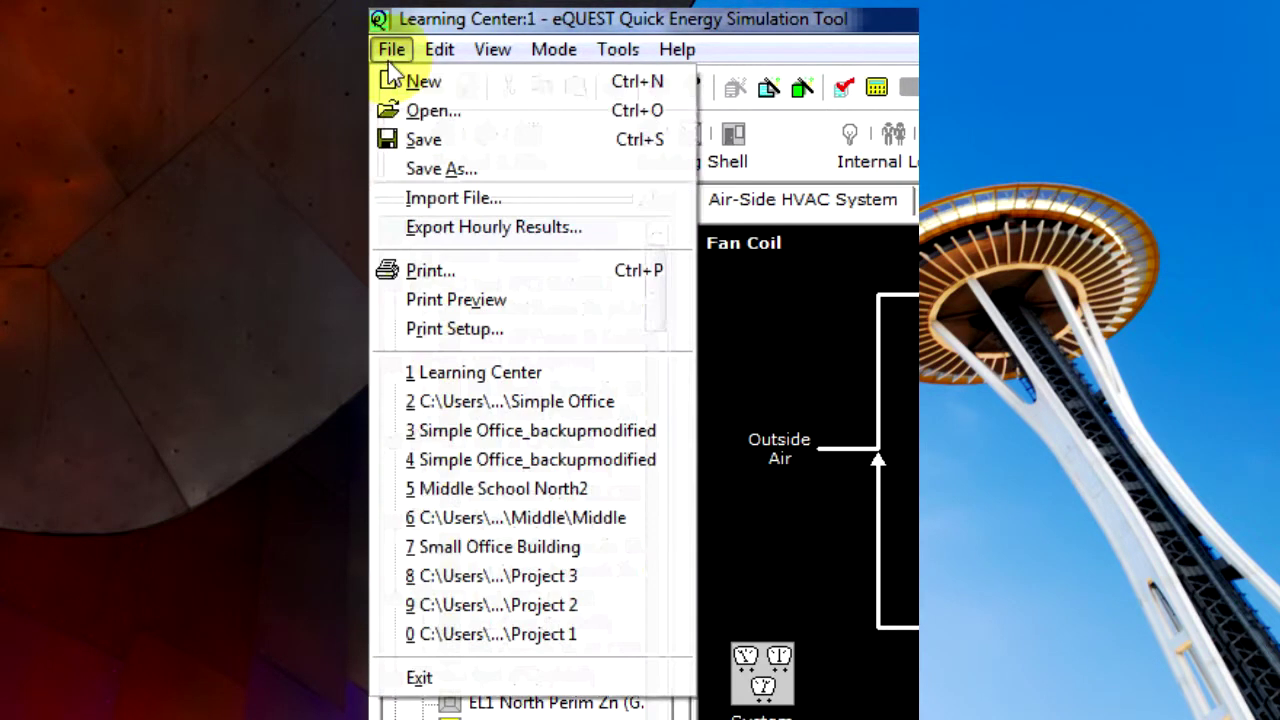
{"action": "left_click", "coordinate": [445, 680]}
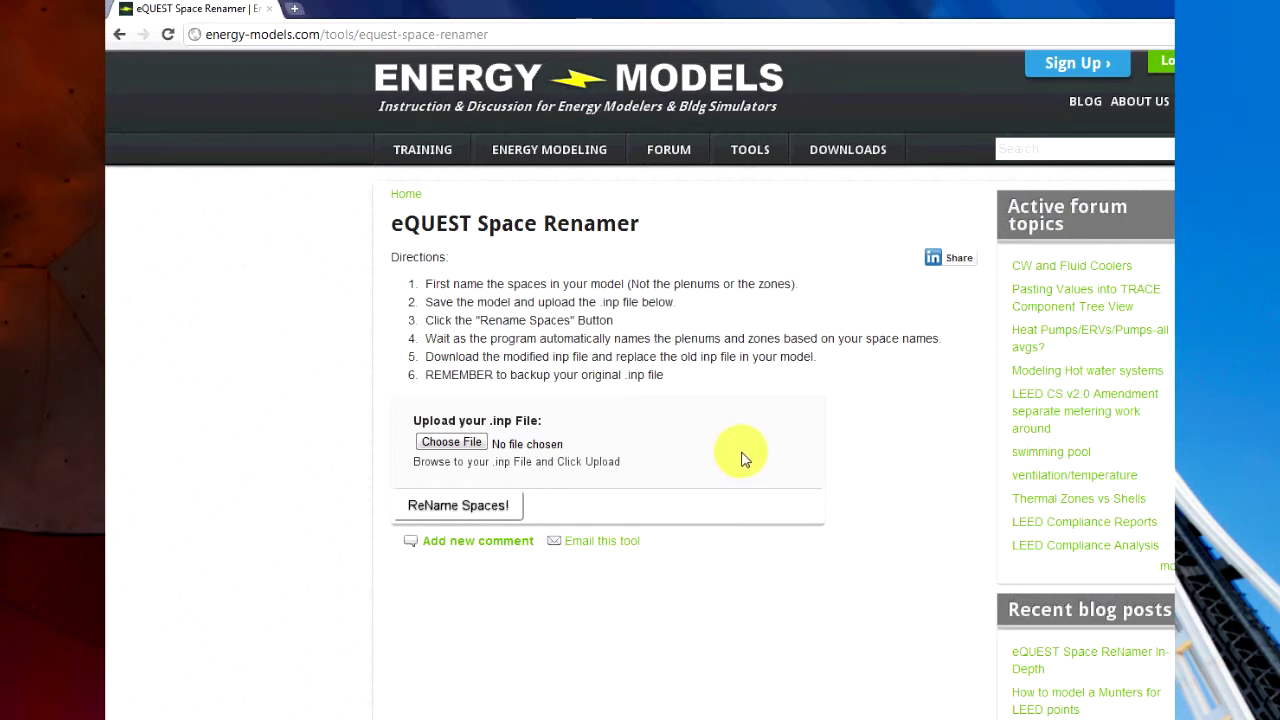
- Upload Learning Center.inp from the Learning Center folder and run ReName Spaces!
{"action": "left_click", "coordinate": [443, 441]}
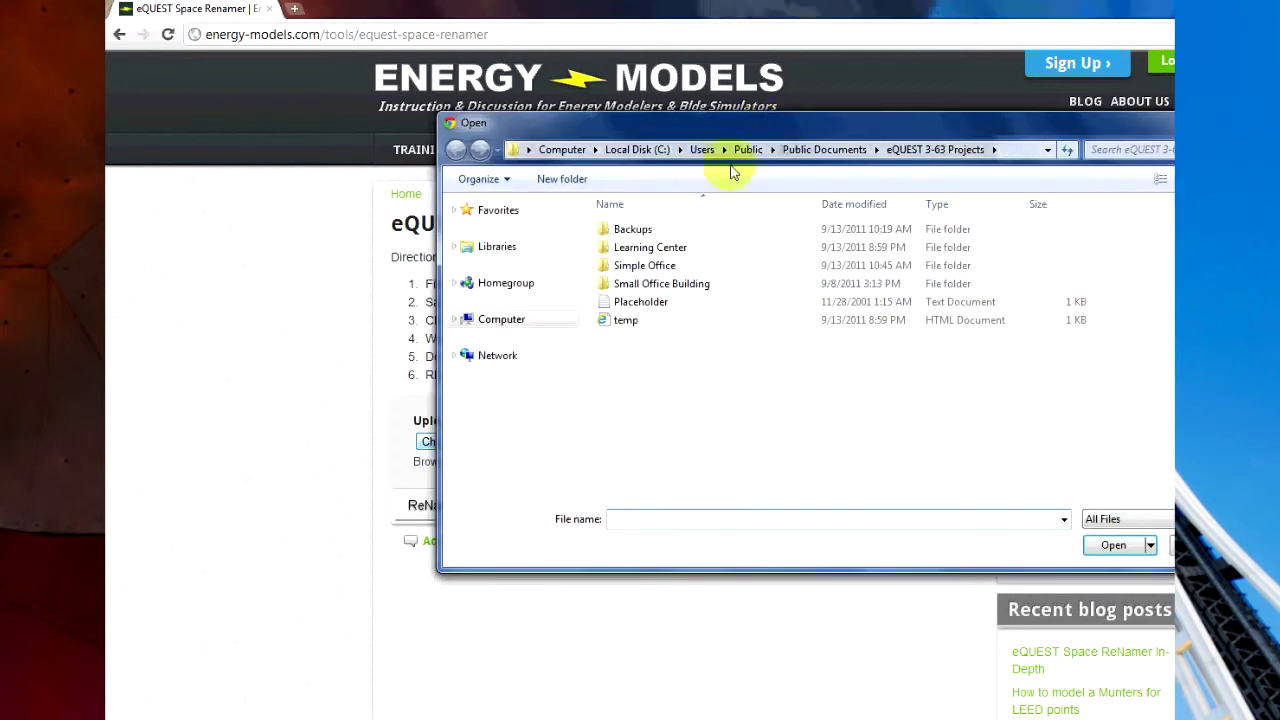
{"action": "left_click_drag", "start_coordinate": [759, 119], "coordinate": [600, 85]}
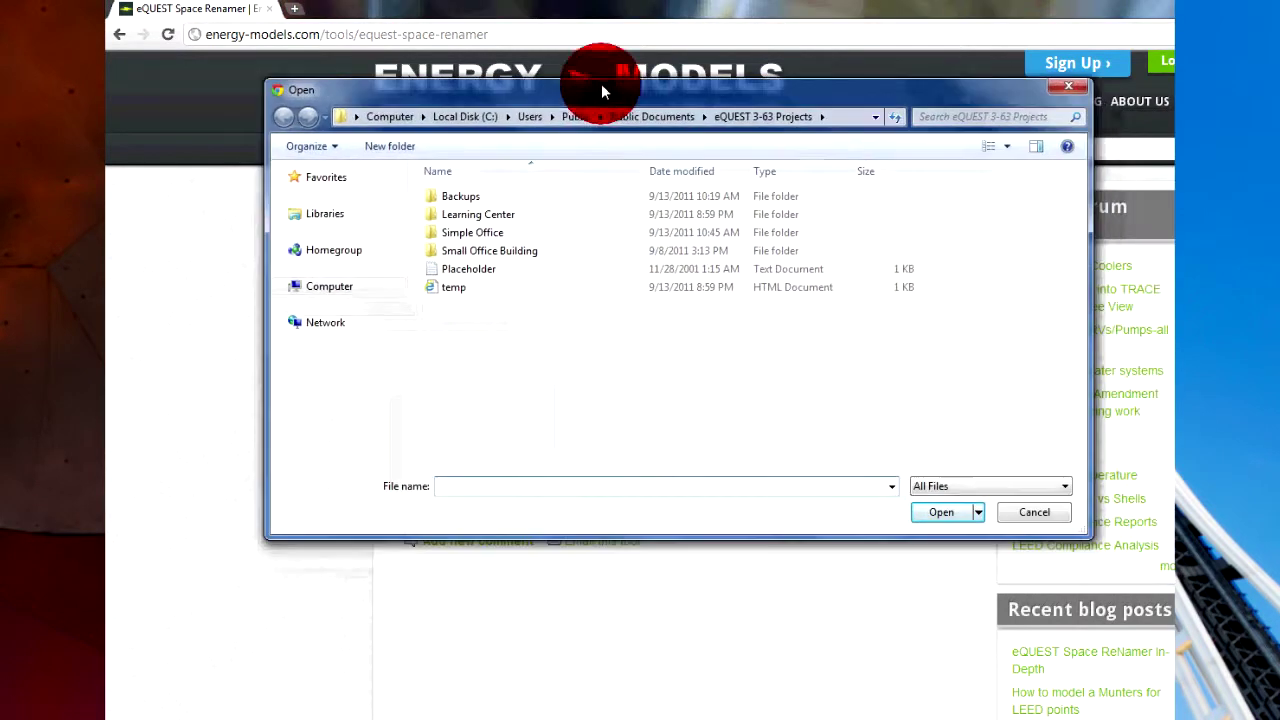
{"action": "left_click", "coordinate": [476, 216]}
{"action": "double_click", "coordinate": [476, 216]}
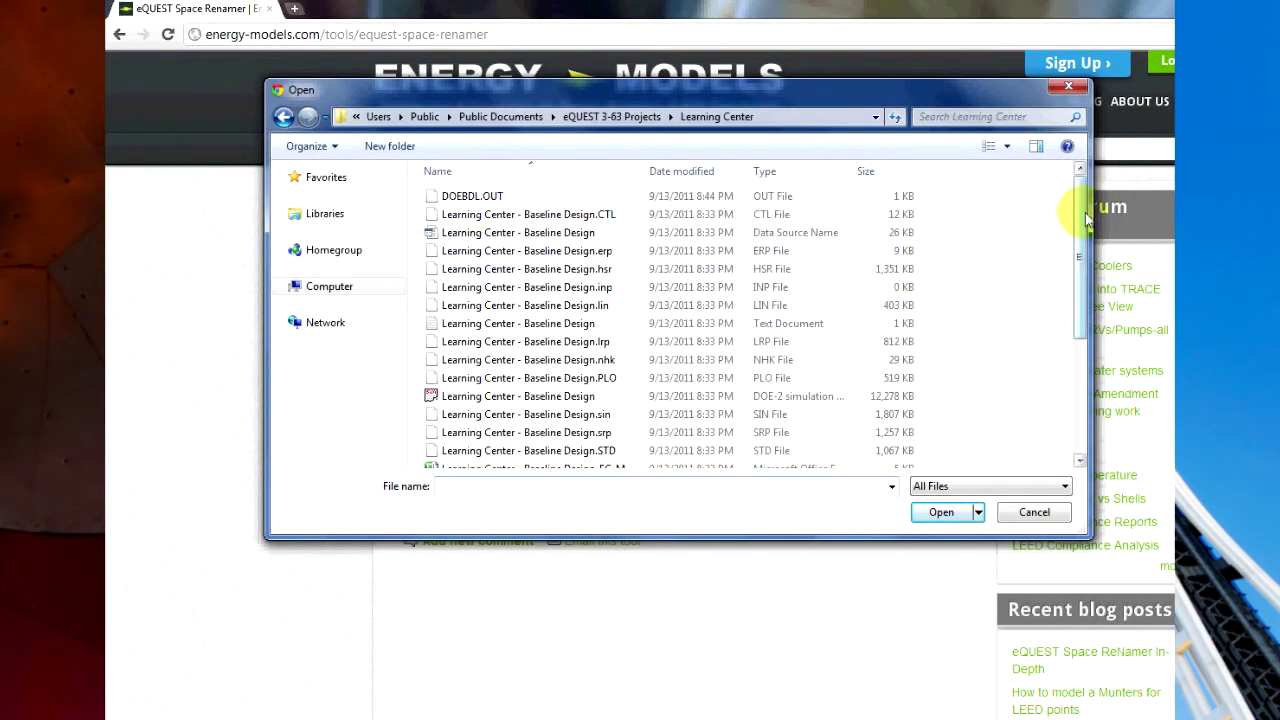
{"action": "left_click_drag", "start_coordinate": [1080, 216], "coordinate": [1057, 394]}
{"action": "left_click", "coordinate": [486, 350]}
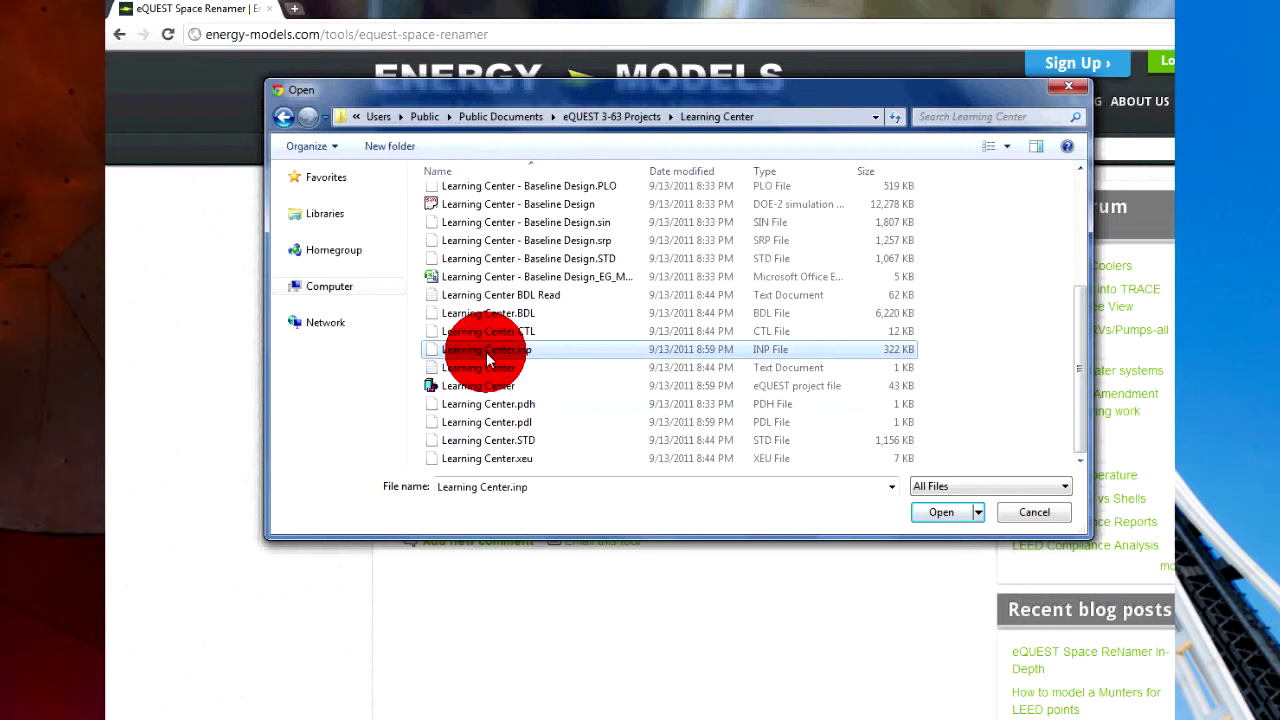
{"action": "left_click", "coordinate": [930, 512]}
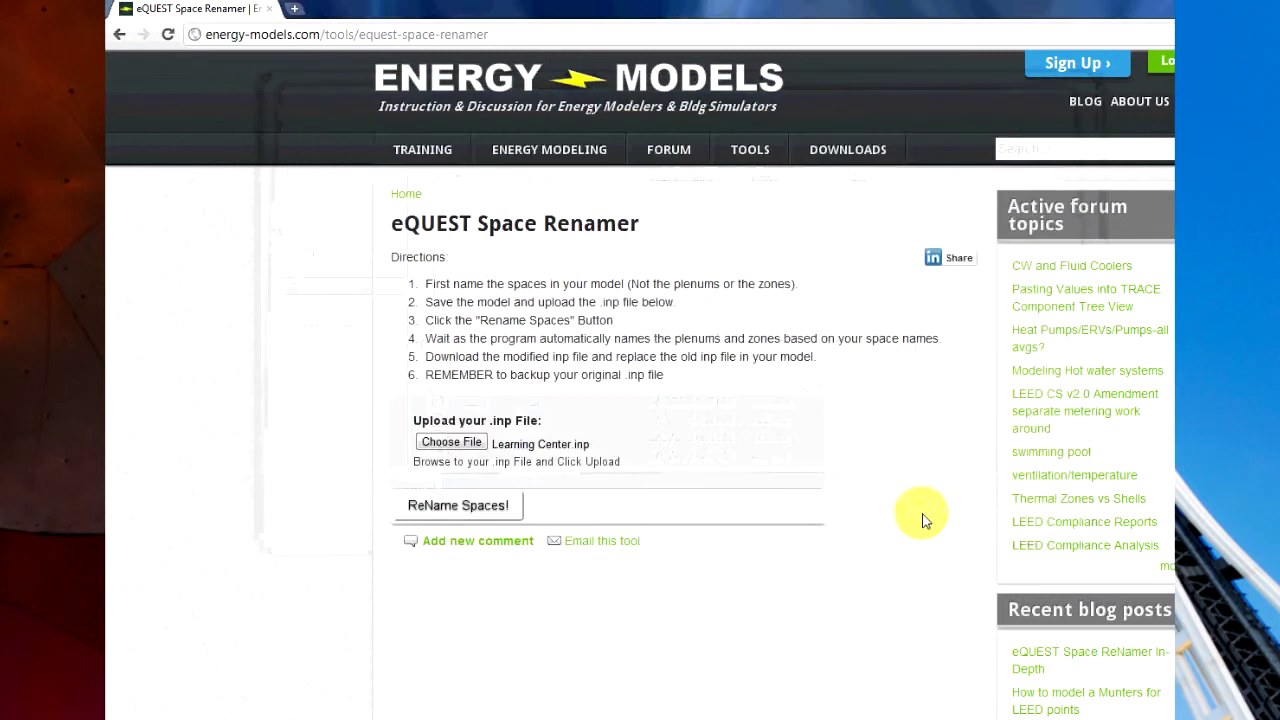
{"action": "left_click", "coordinate": [436, 506]}
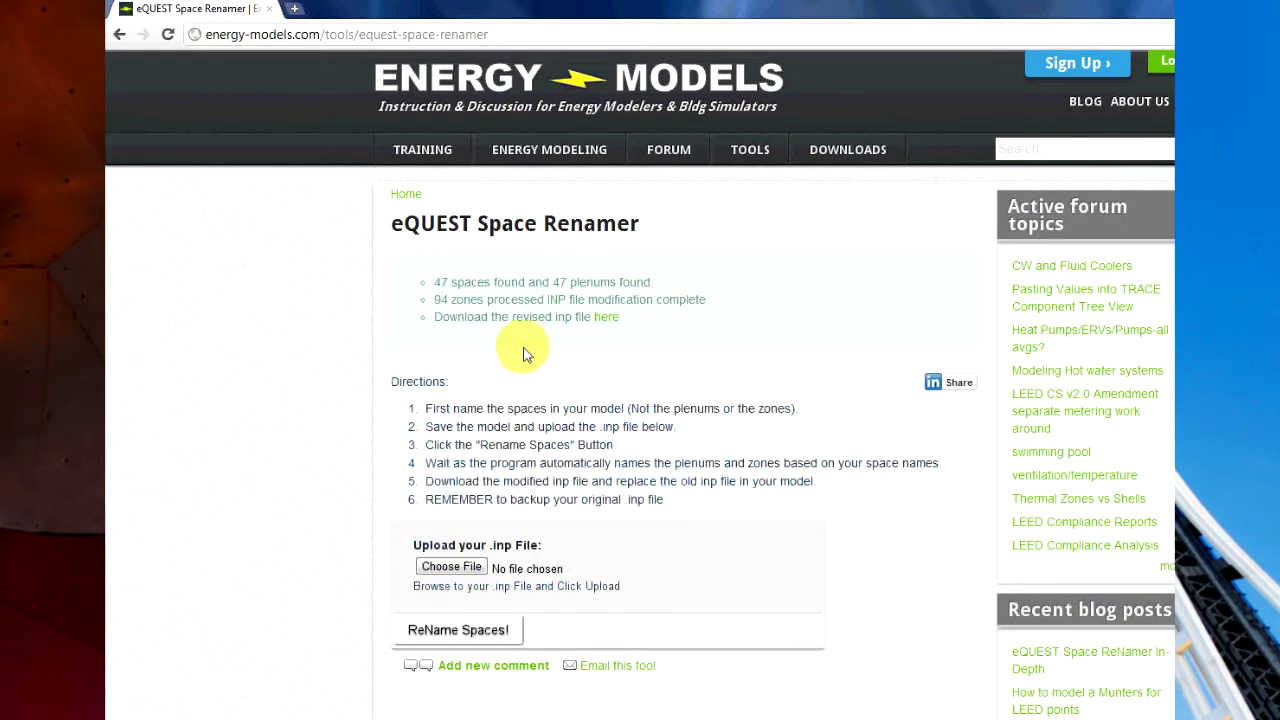
- Download the revised inp file into the Learning Center project folder
{"action": "right_click", "coordinate": [604, 324]}
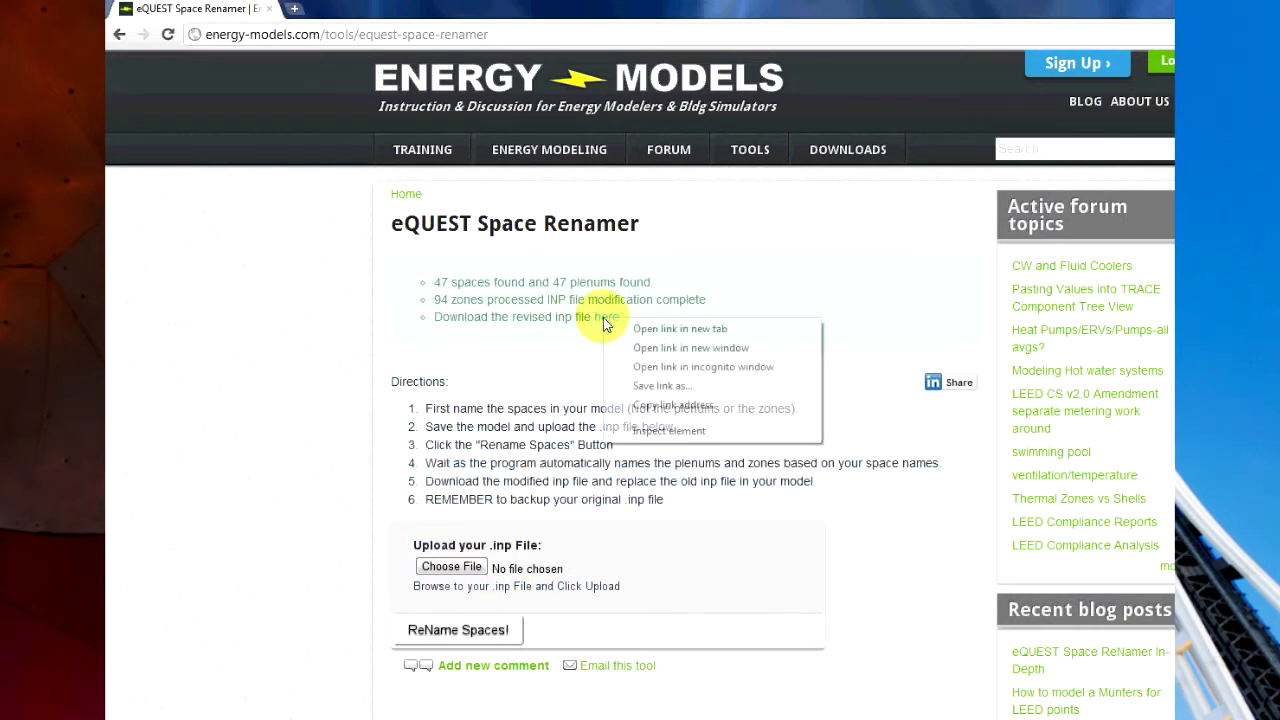
{"action": "left_click", "coordinate": [668, 388]}
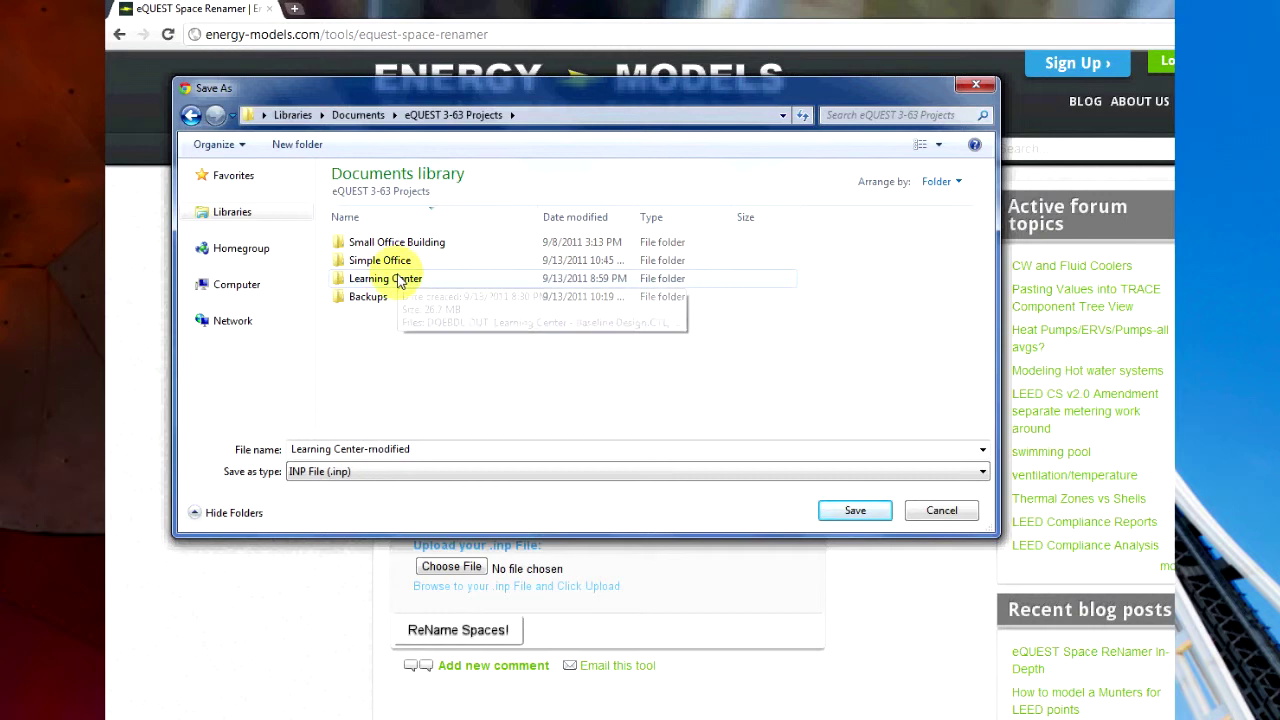
{"action": "double_click", "coordinate": [397, 278]}
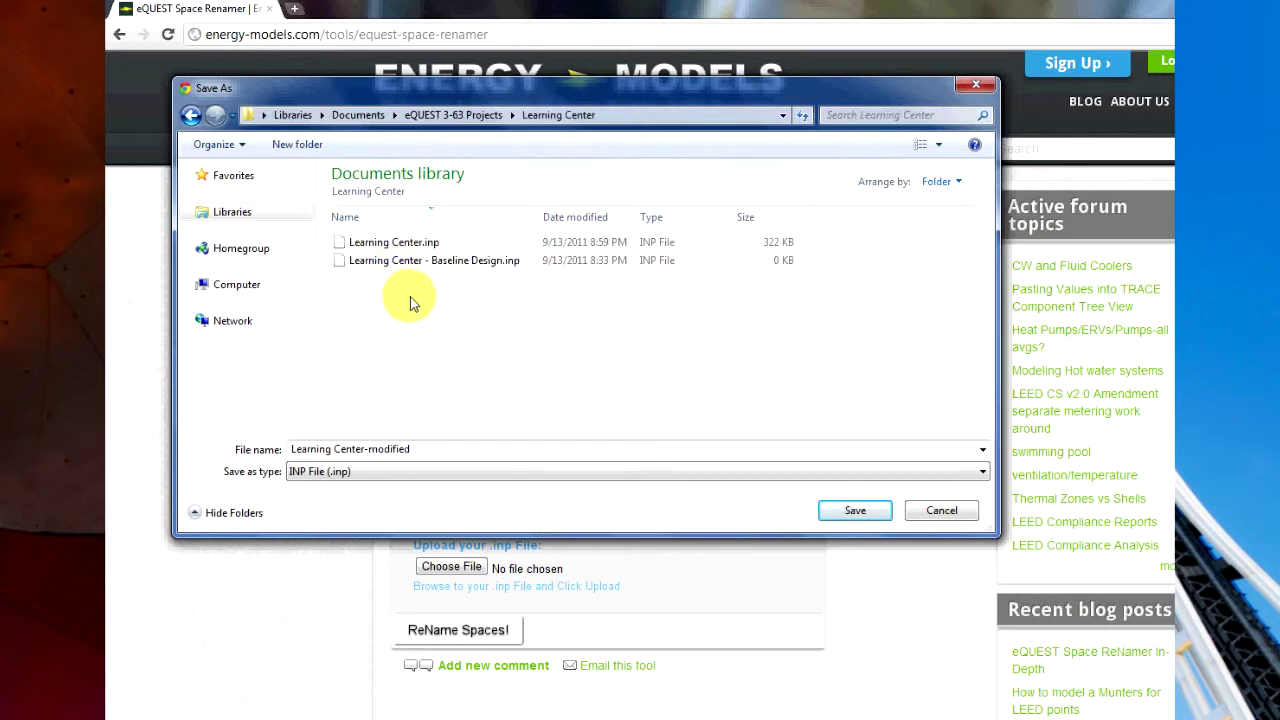
{"action": "left_click", "coordinate": [416, 246]}
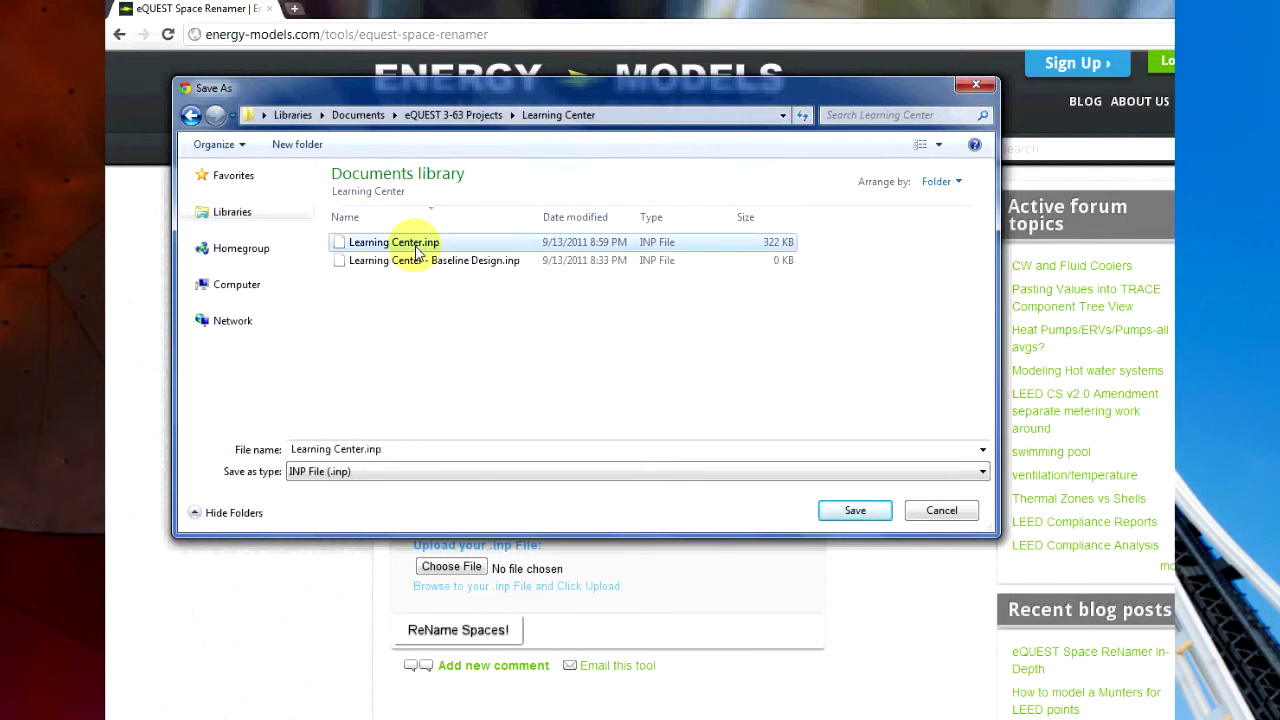
- Rename the original to Learning Center_backup.inp and save the revised file as Learning Center.inp
{"action": "right_click", "coordinate": [416, 246]}
{"action": "left_click", "coordinate": [495, 475]}
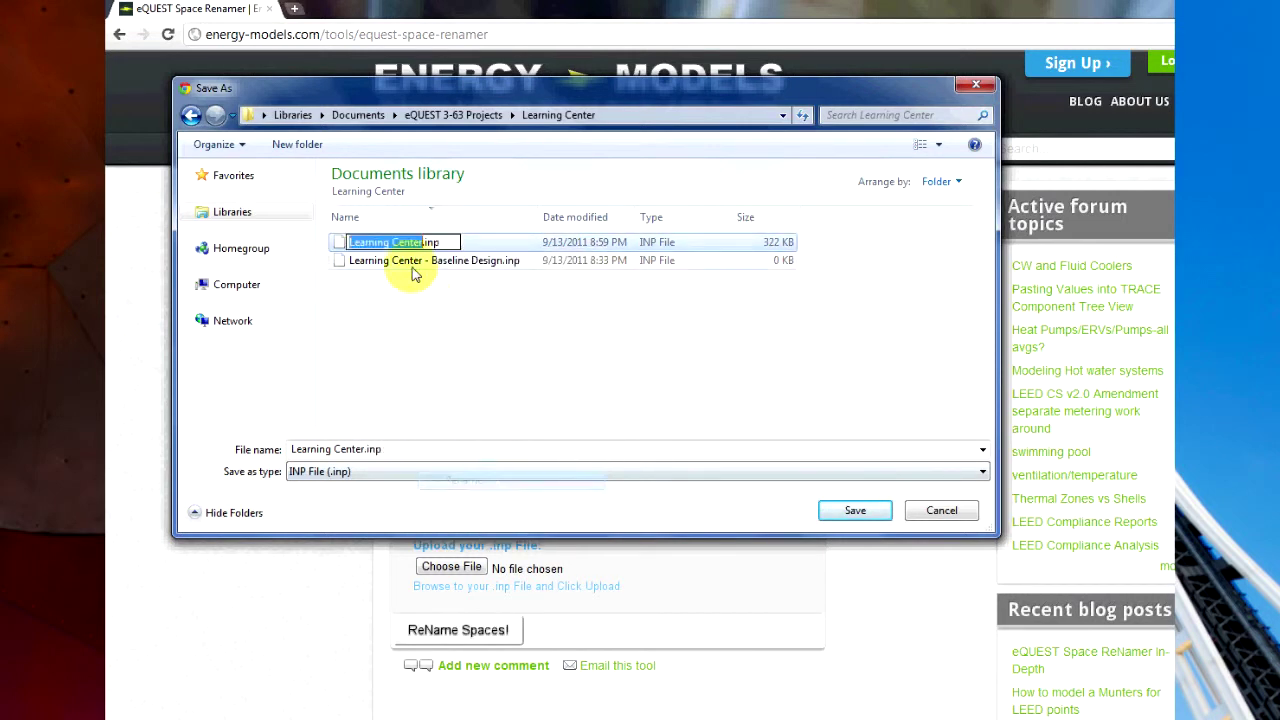
{"action": "left_click", "coordinate": [424, 242]}
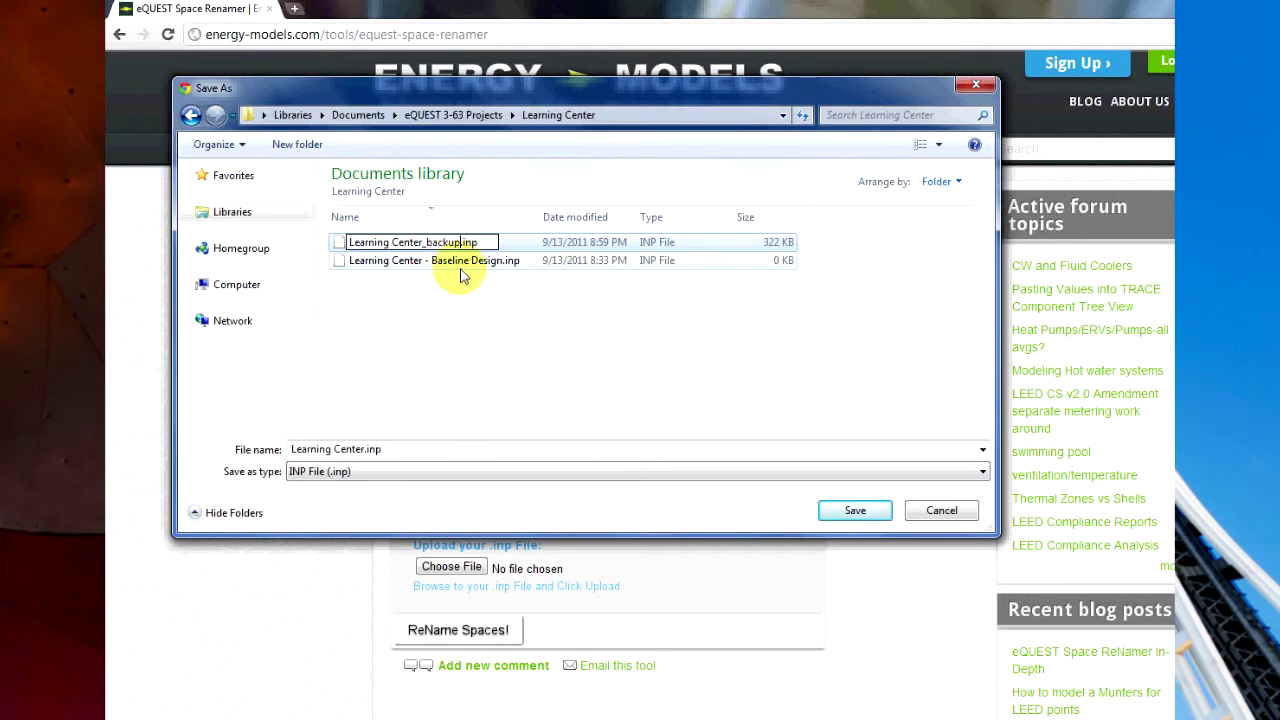
{"action": "type", "text": "_backup"}
{"action": "left_click", "coordinate": [428, 445]}
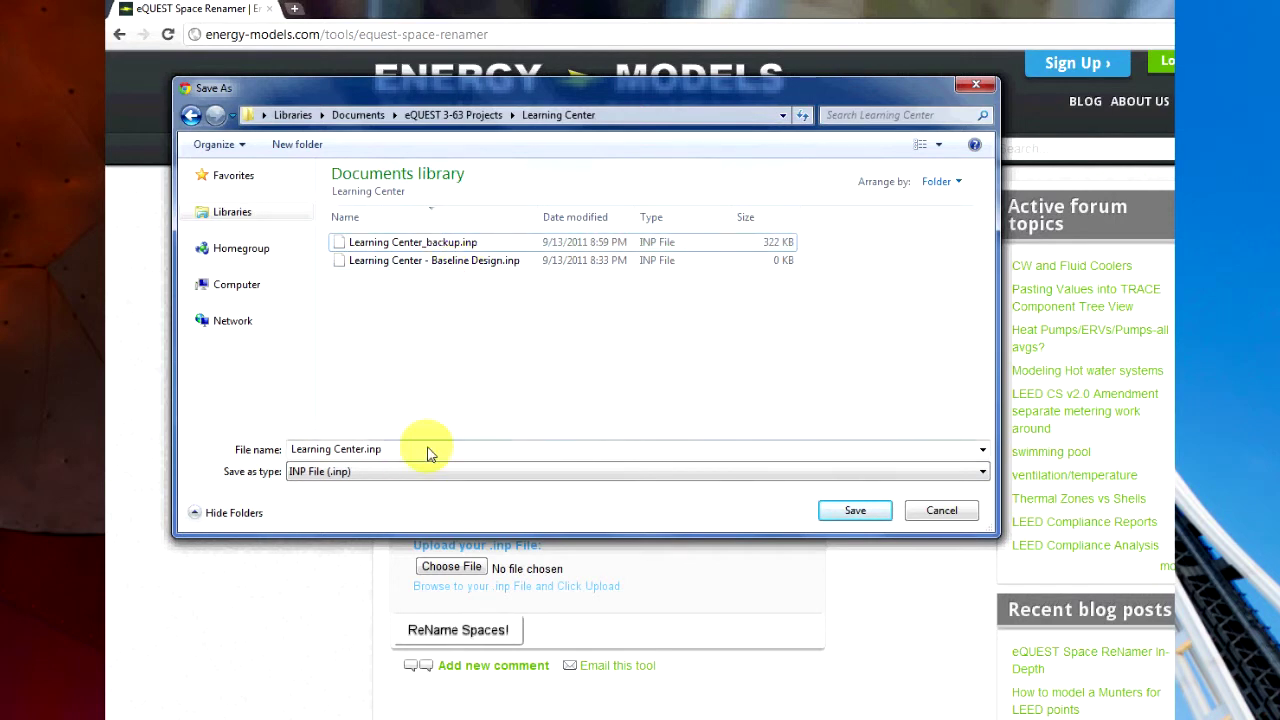
{"action": "left_click", "coordinate": [404, 450]}
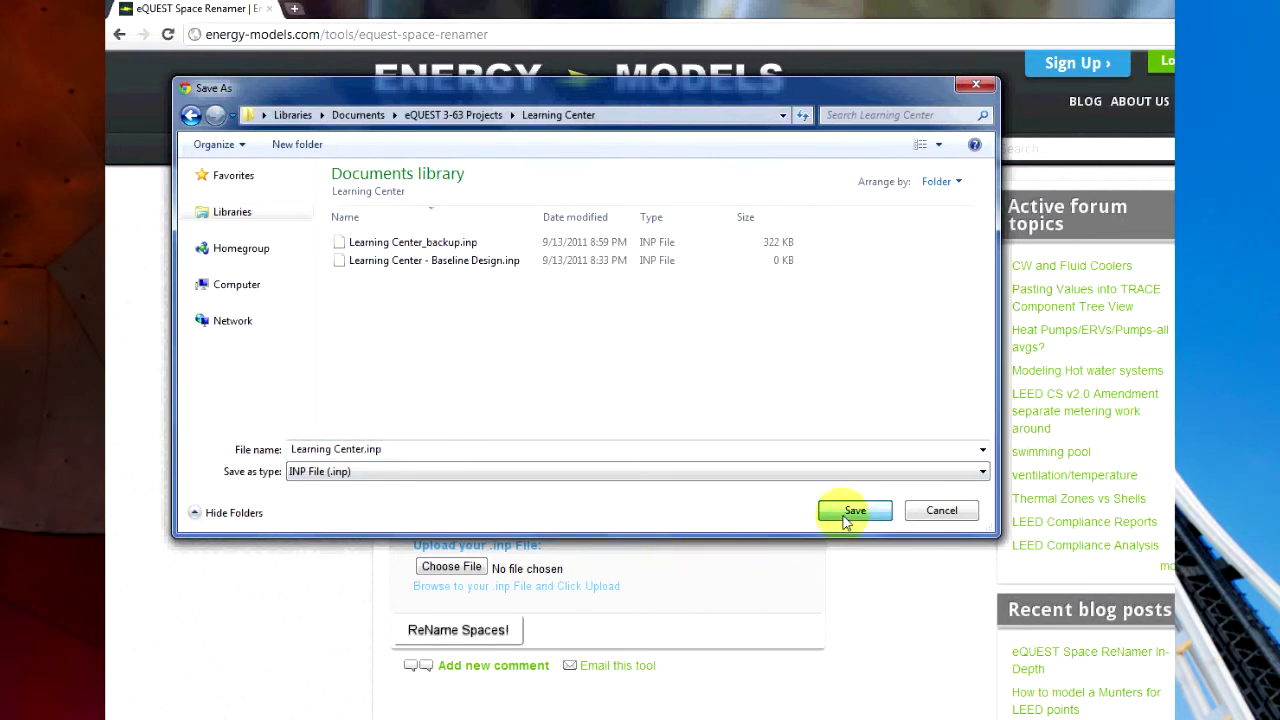
{"action": "left_click", "coordinate": [852, 513]}
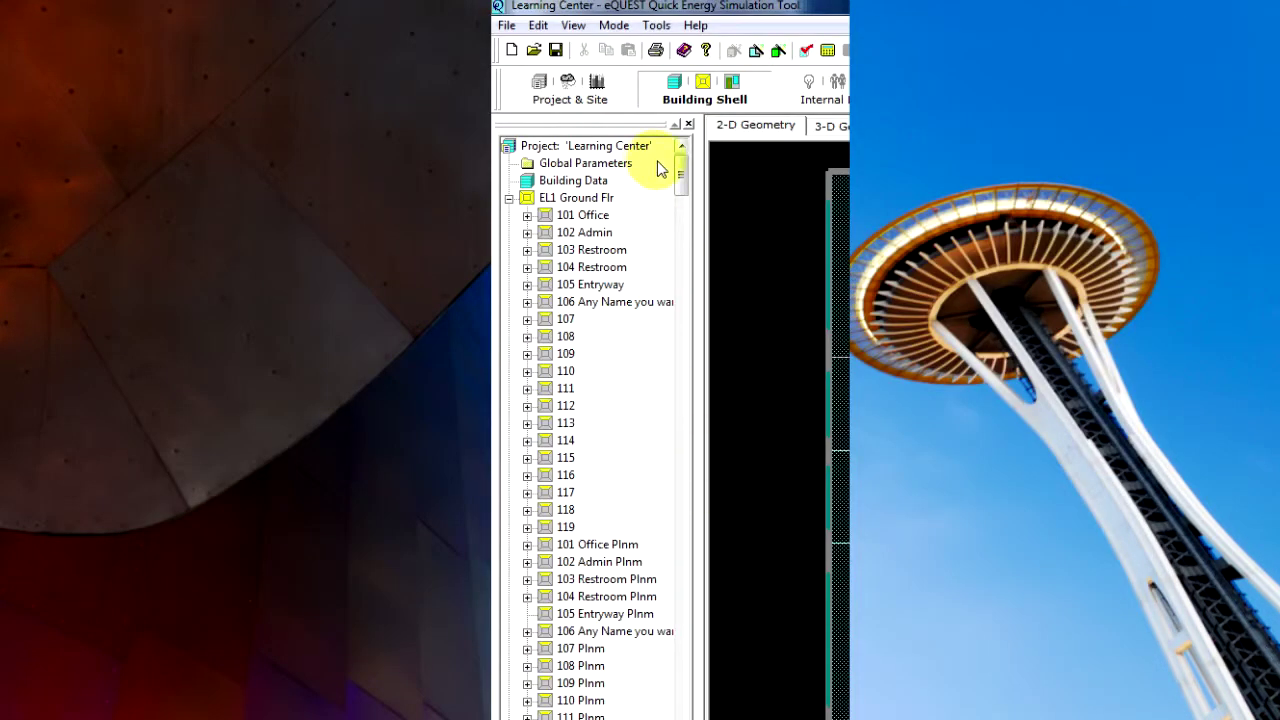
{"action": "left_click_drag", "start_coordinate": [681, 171], "coordinate": [681, 196]}
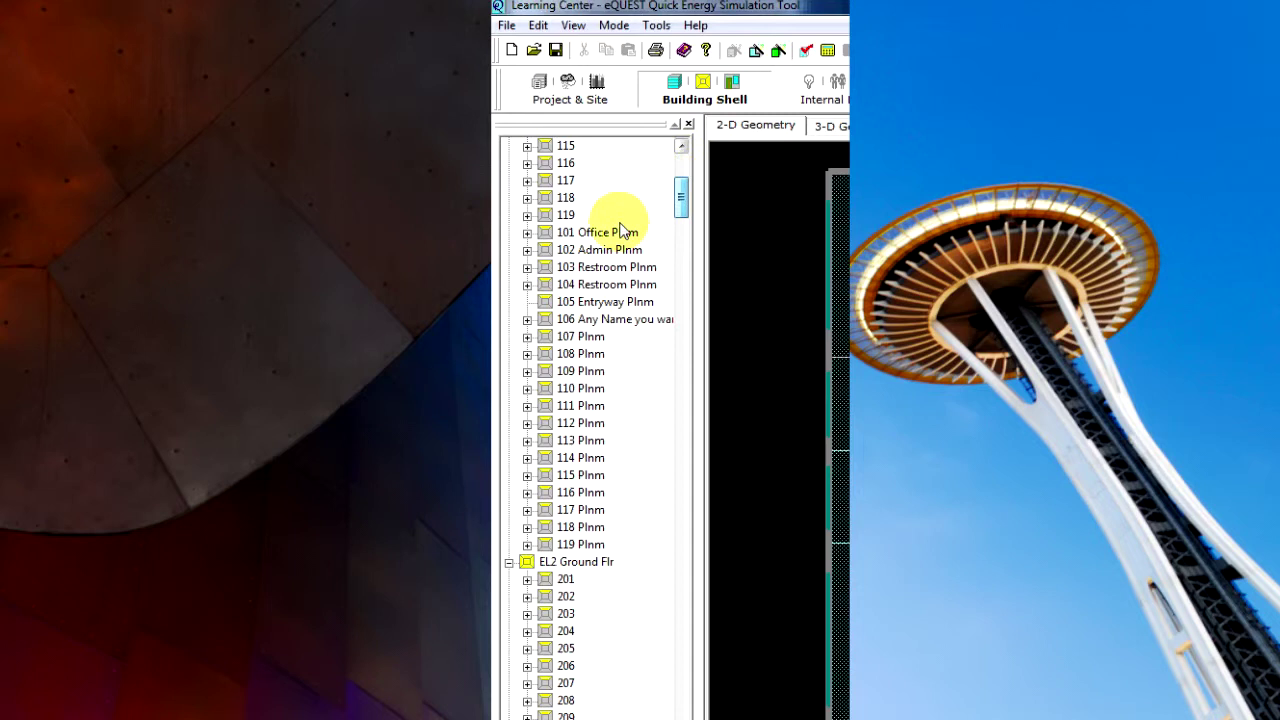
{"action": "left_click", "coordinate": [604, 231]}
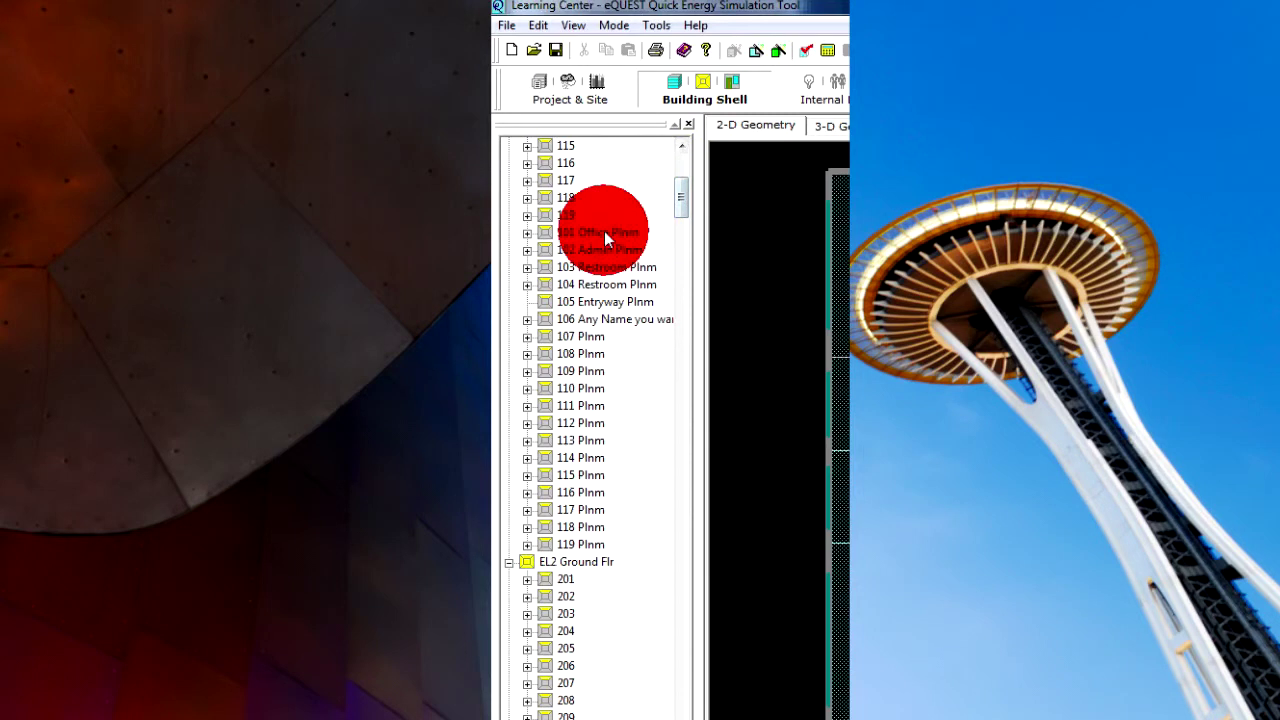
{"action": "left_click", "coordinate": [586, 546]}
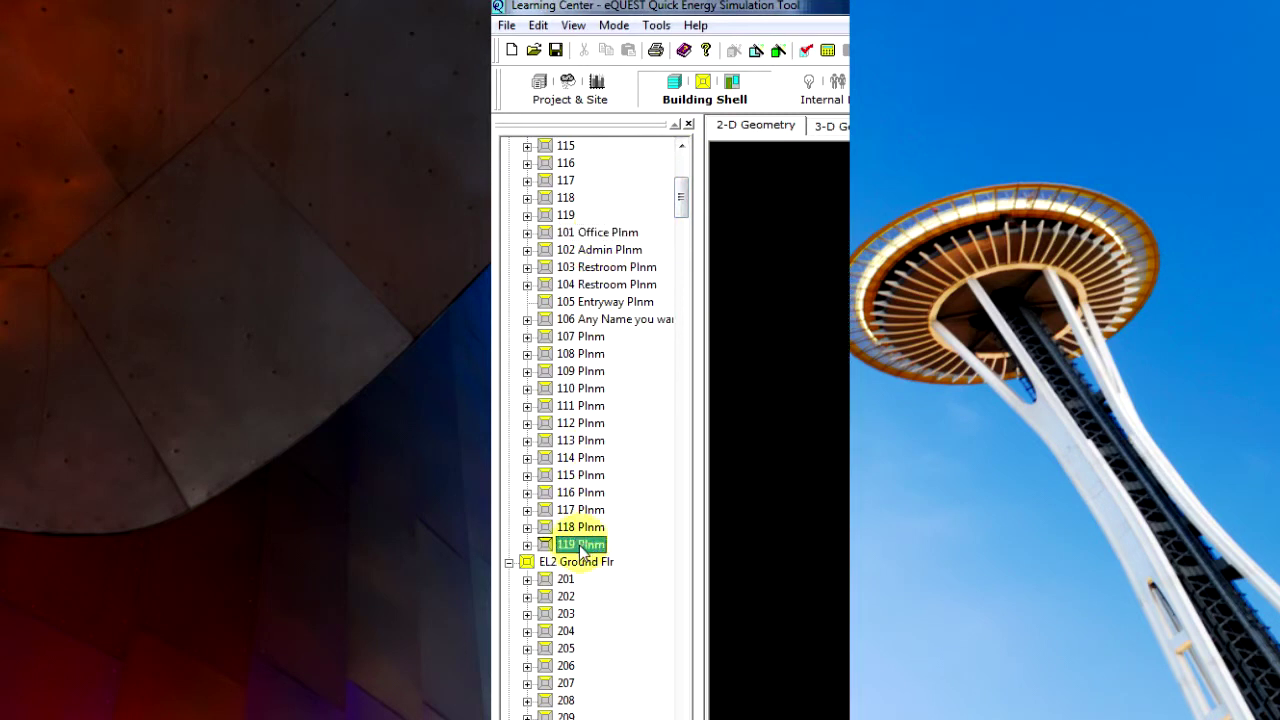
{"action": "left_click_drag", "start_coordinate": [680, 195], "coordinate": [680, 277]}
{"action": "scroll", "coordinate": [685, 216], "scroll_direction": "down", "scroll_amount": 1}
{"action": "left_click", "coordinate": [598, 284]}
- Inspect the 228 Plnm plenum and scroll through paired zones such as 114 zn and 114 Plnm zn
{"action": "left_click", "coordinate": [580, 337]}
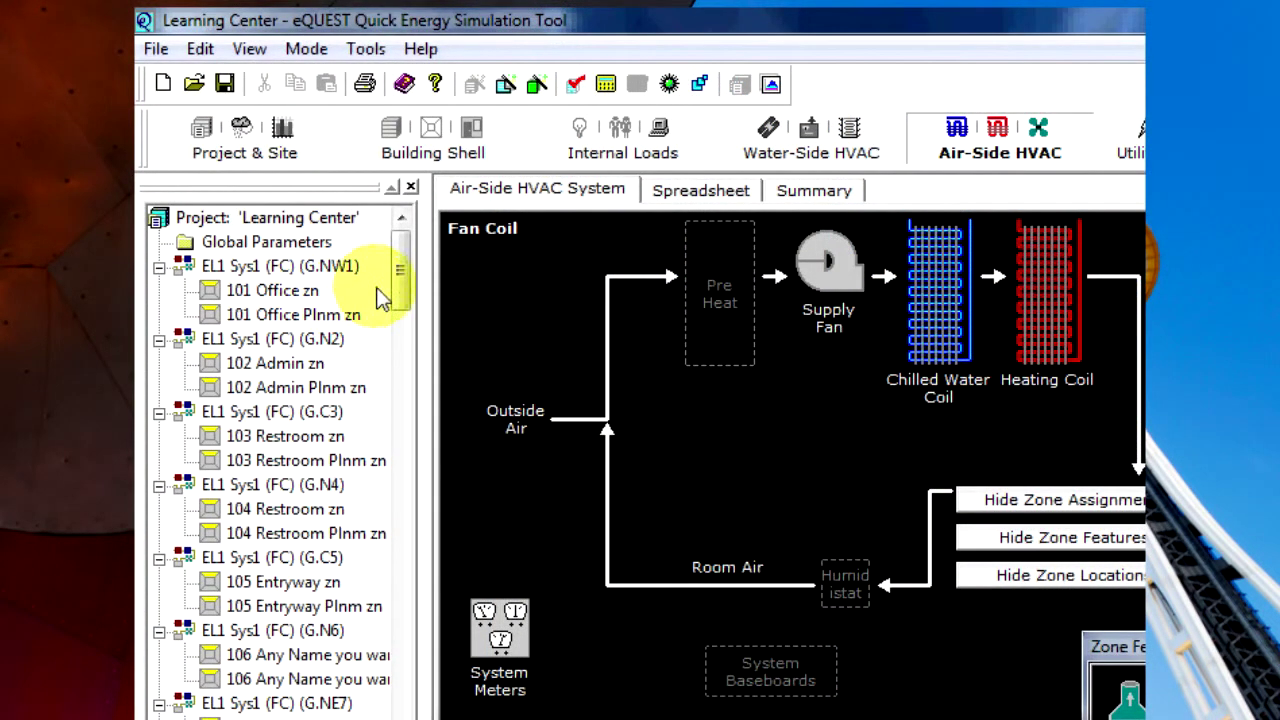
{"action": "left_click", "coordinate": [400, 288]}
{"action": "left_click_drag", "start_coordinate": [398, 281], "coordinate": [401, 334]}
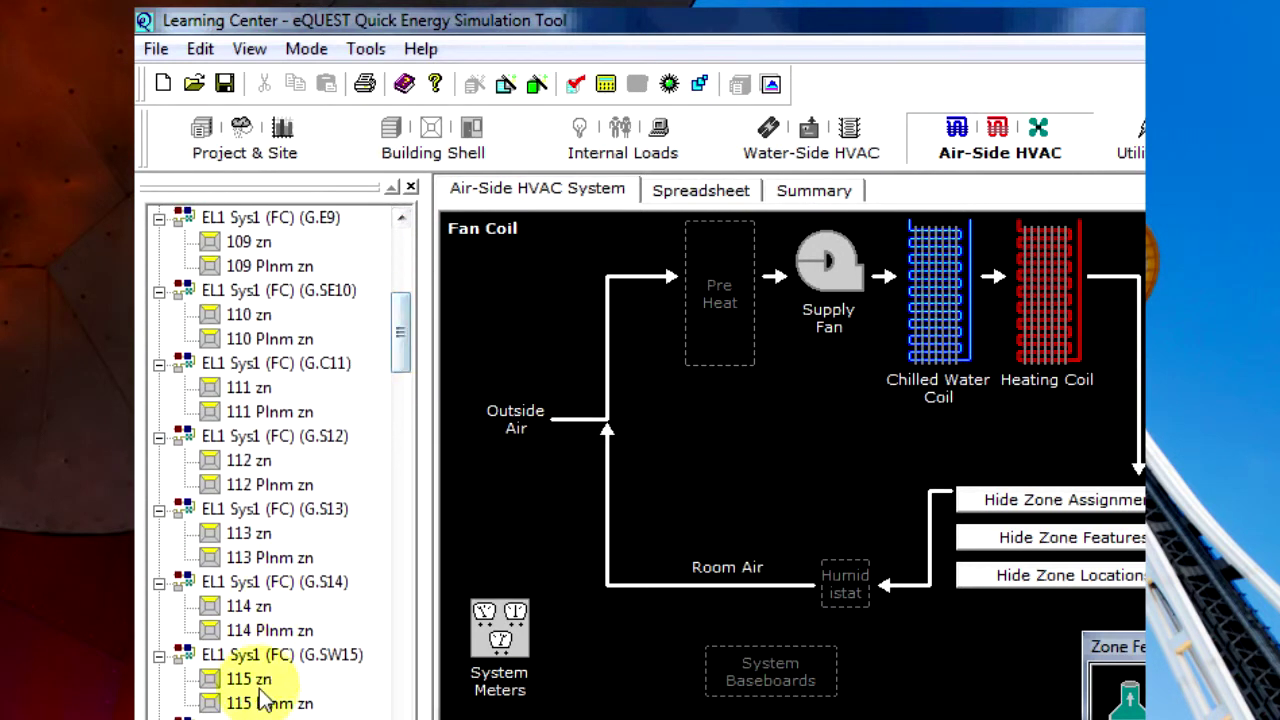